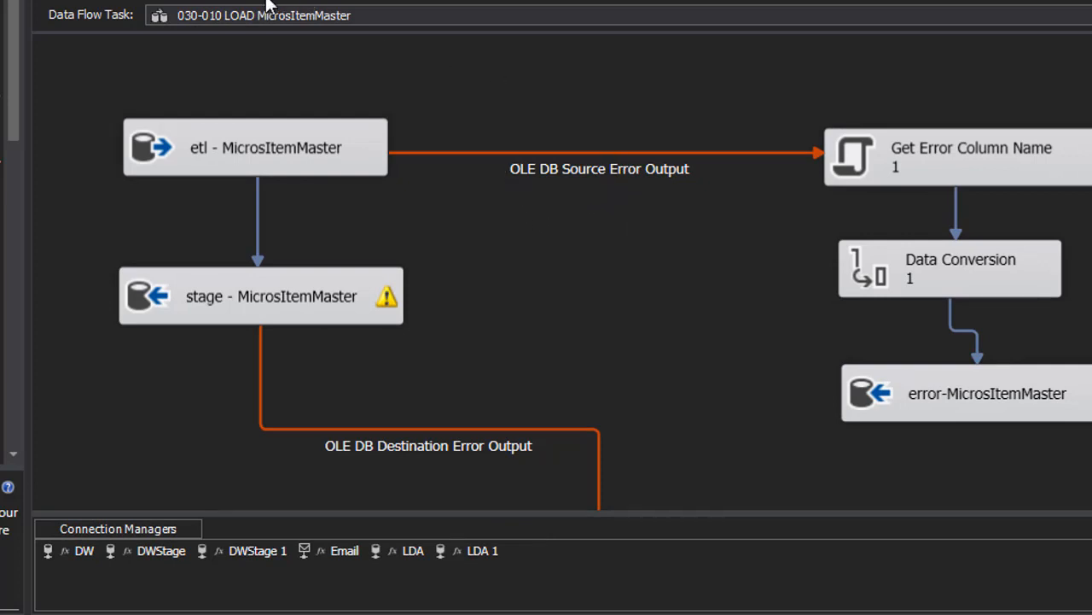
# Step: Return to the package's control flow and select the 030-010 LOAD MicrosItemMaster data flow task
pyautogui.click(108, 0)
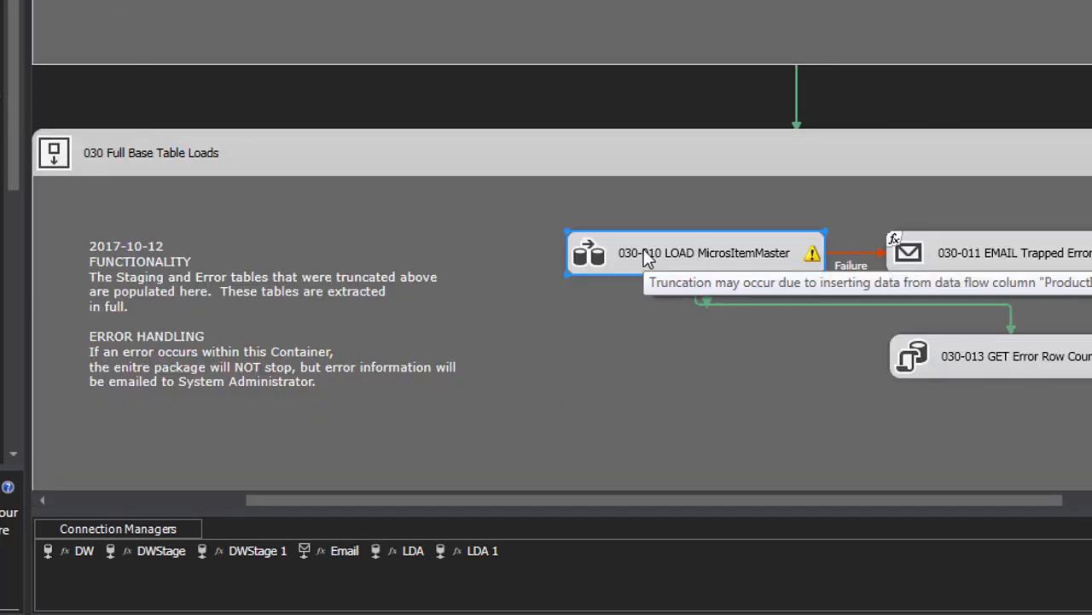
pyautogui.rightClick(647, 107)
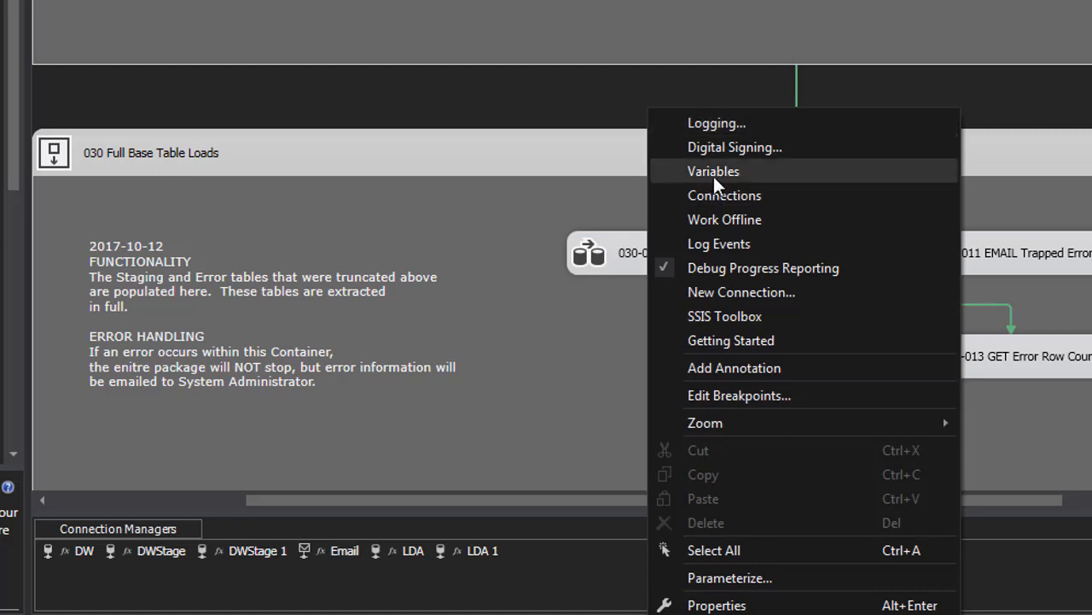
pyautogui.click(629, 92)
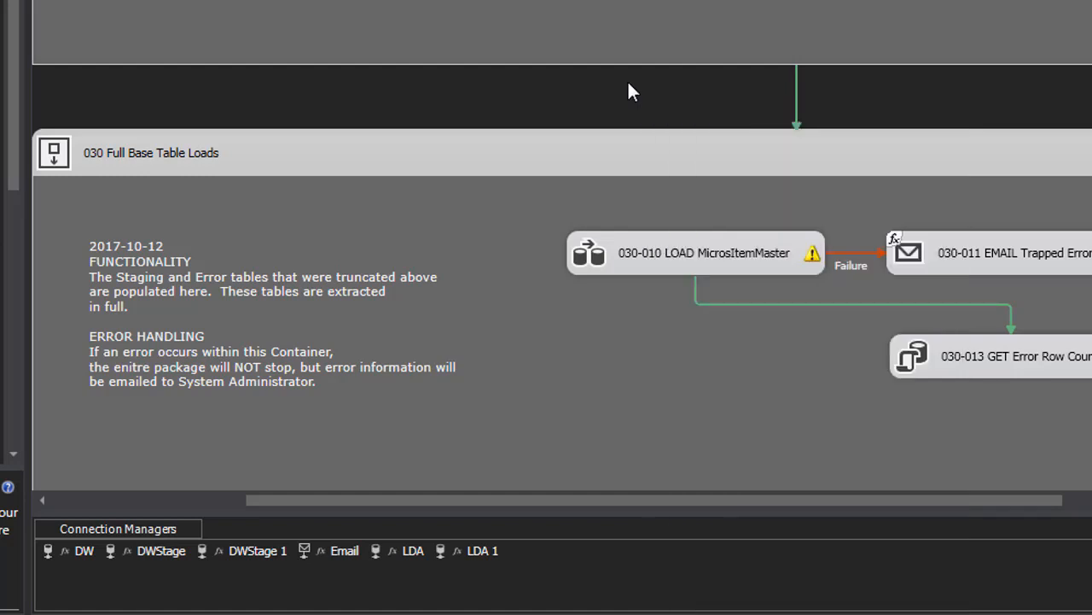
pyautogui.scroll(1, 629, 85)
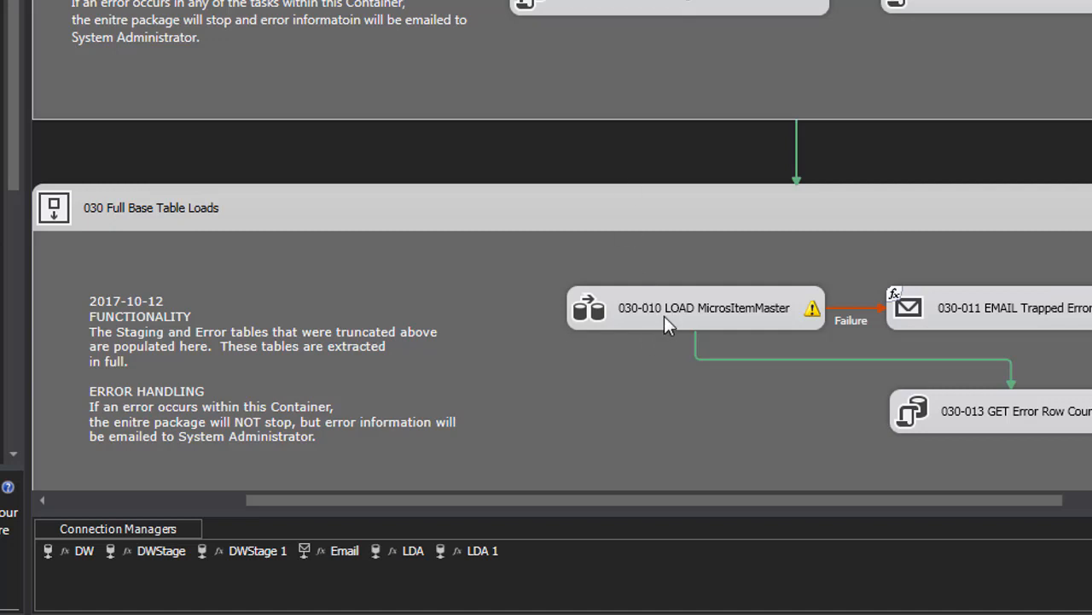
pyautogui.moveTo(664, 315)
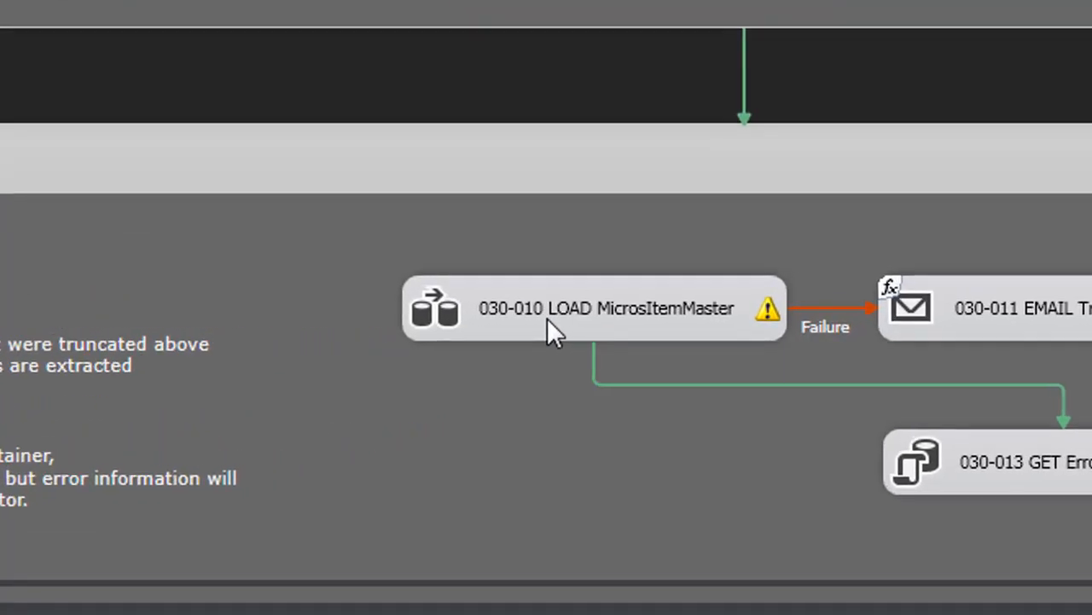
pyautogui.click(547, 319)
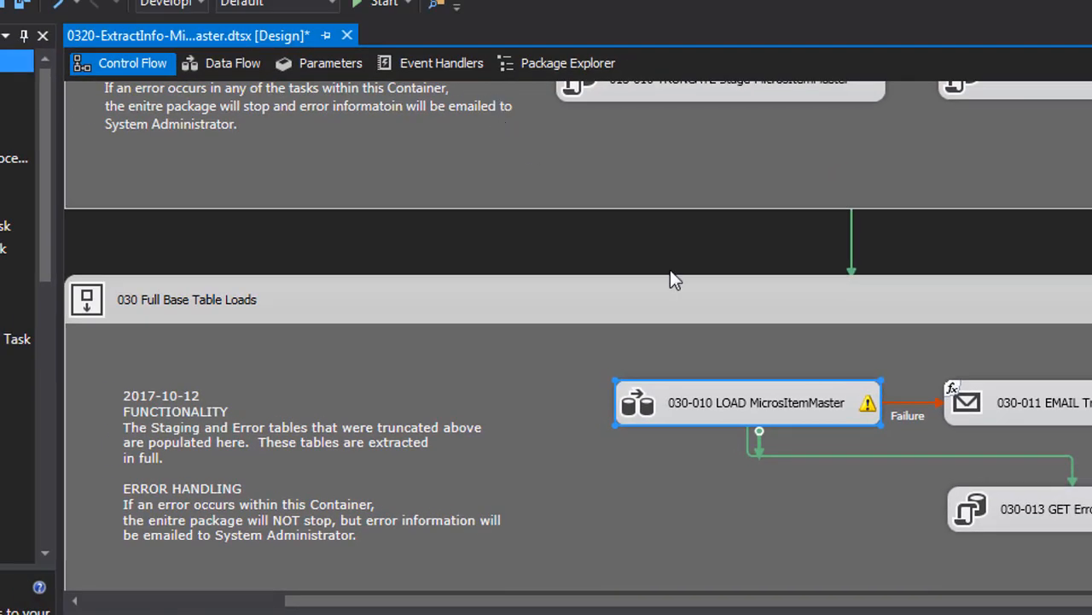
pyautogui.scroll(3, 740, 416)
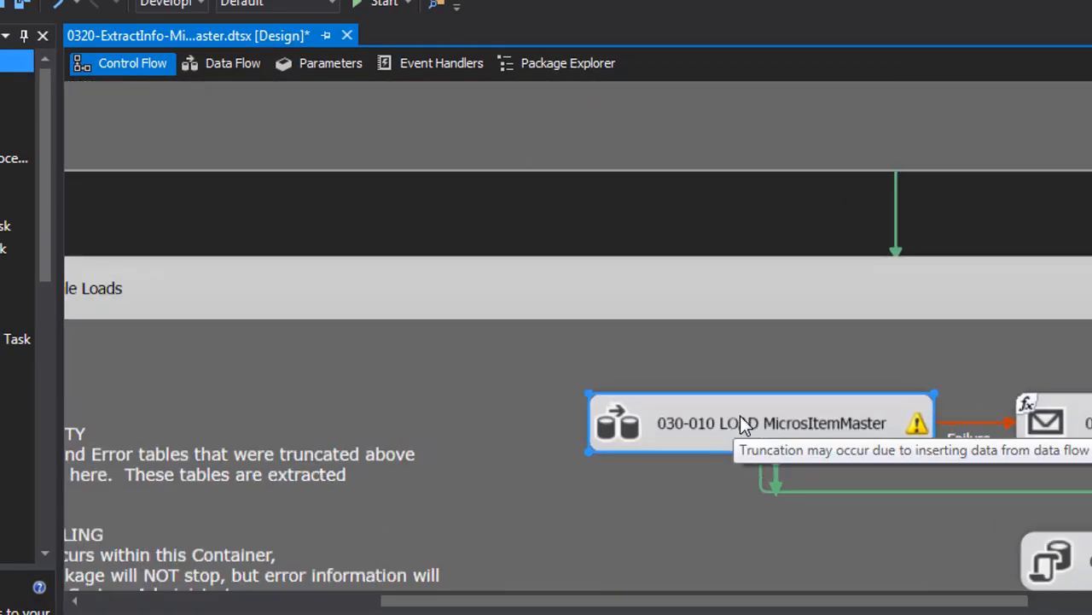
pyautogui.scroll(1, 740, 415)
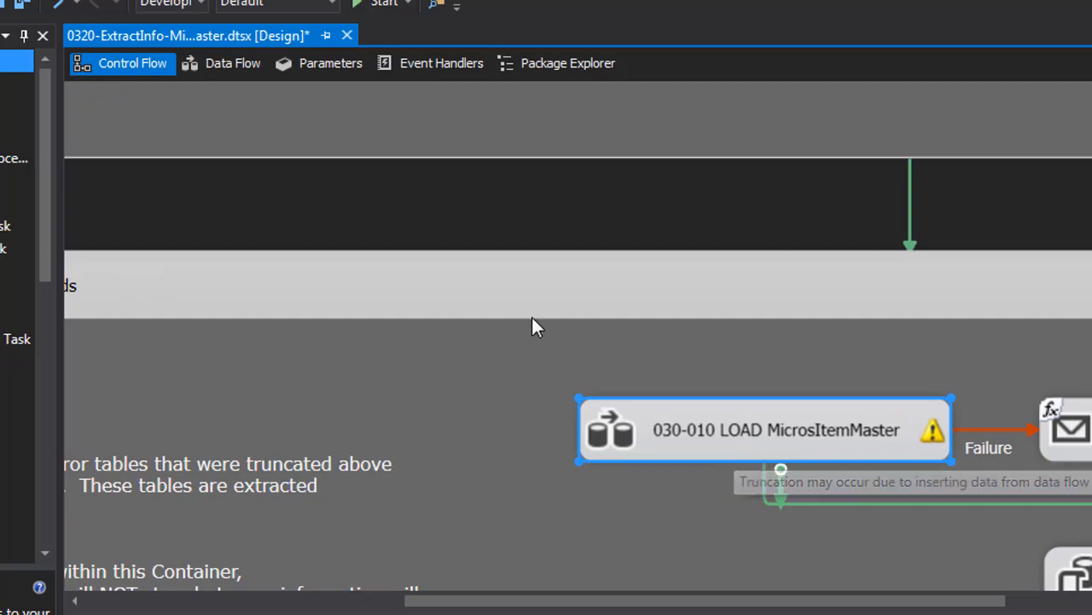
# Step: Show the event handlers and choose 030-010 LOAD MicrosItemMaster within 030 Full Base Table Loads as the executable
pyautogui.click(472, 62)
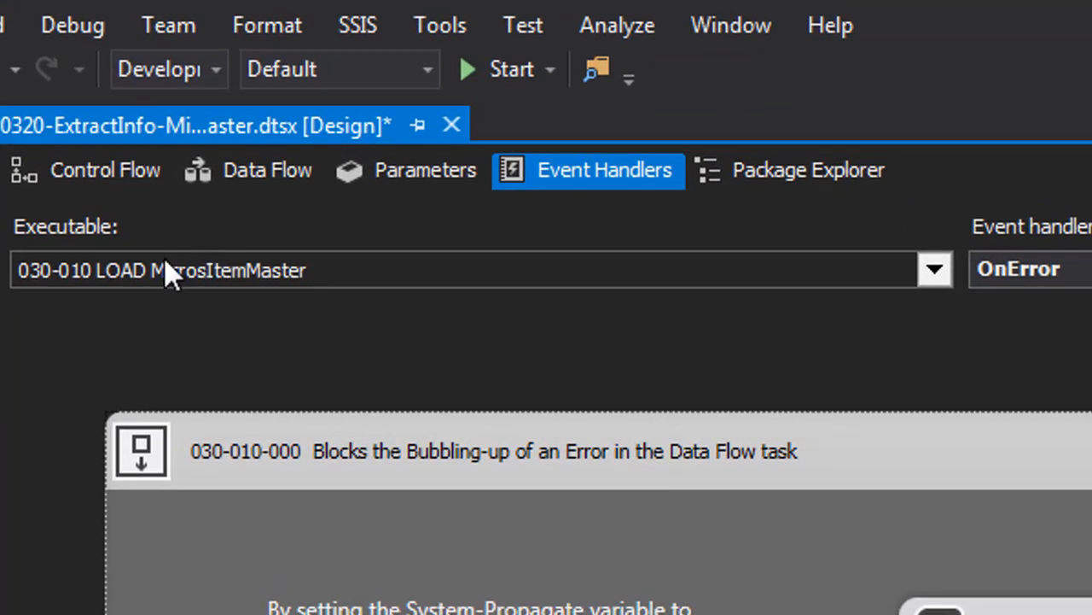
pyautogui.click(937, 280)
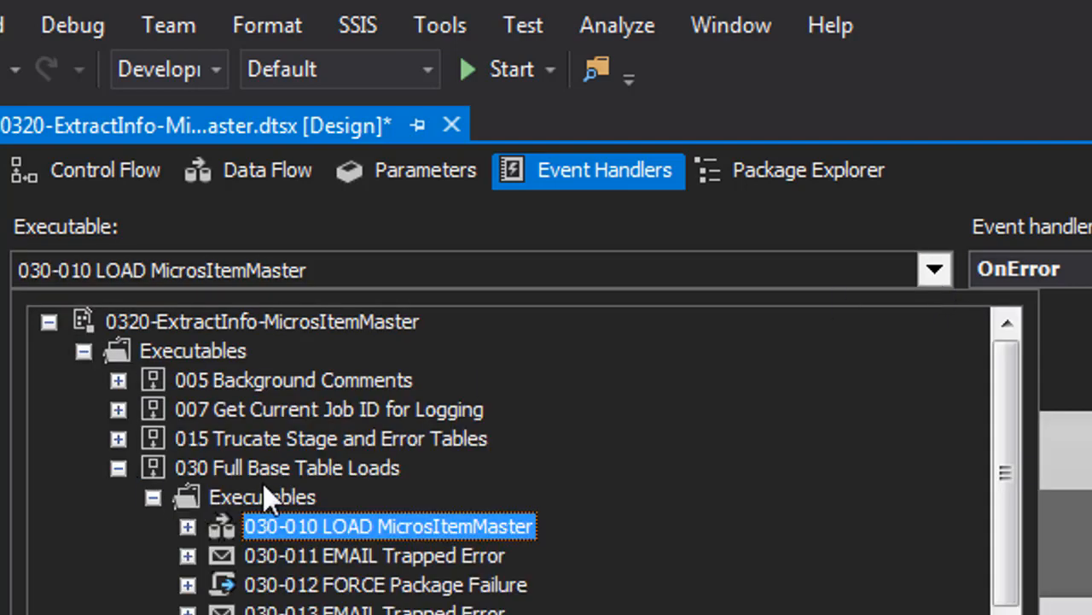
pyautogui.click(287, 471)
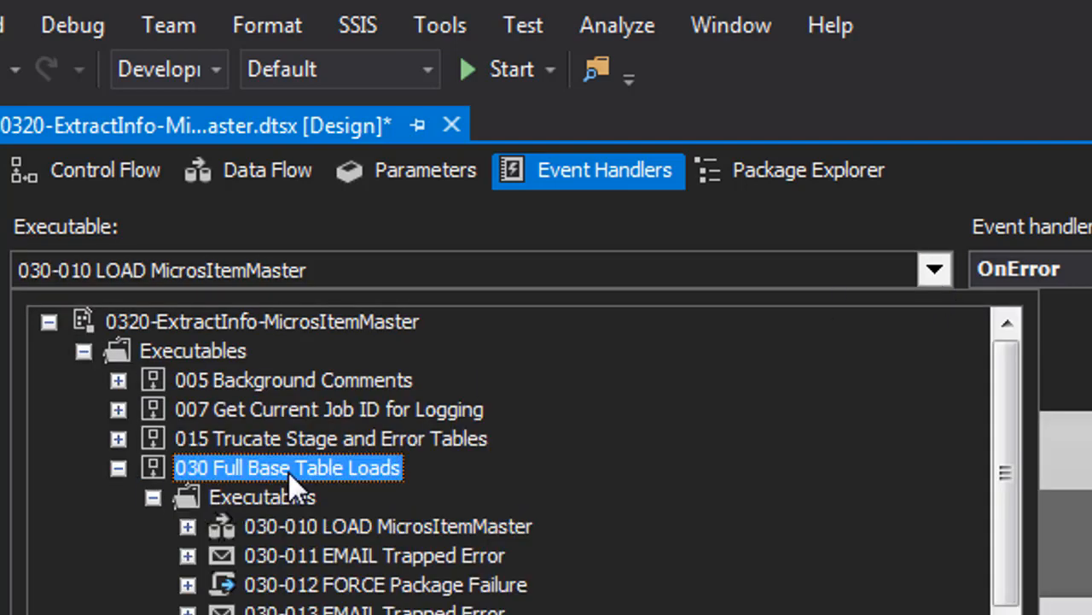
pyautogui.click(285, 528)
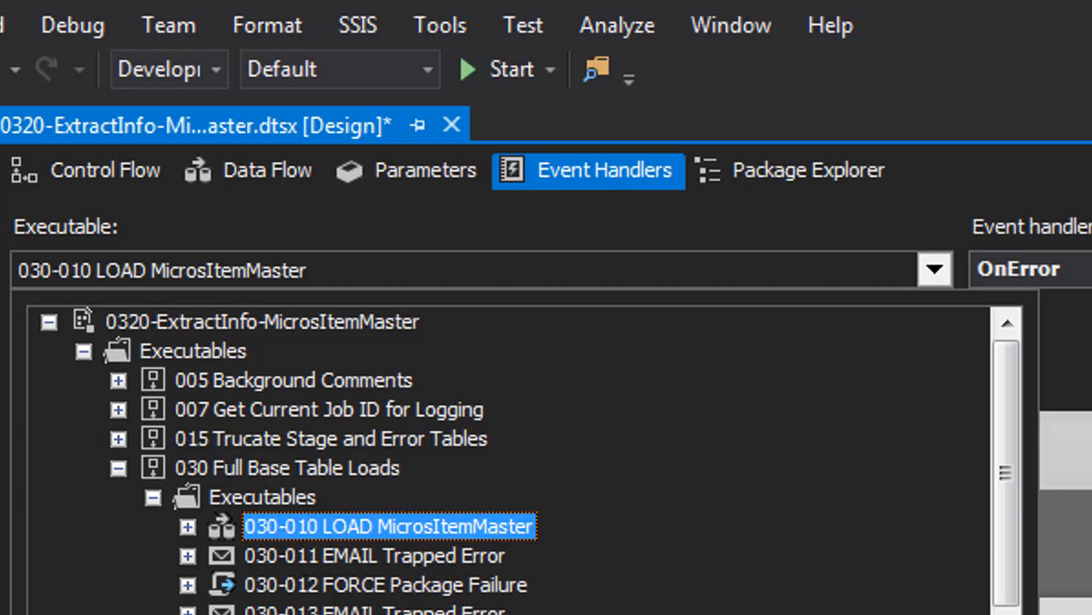
pyautogui.click(535, 475)
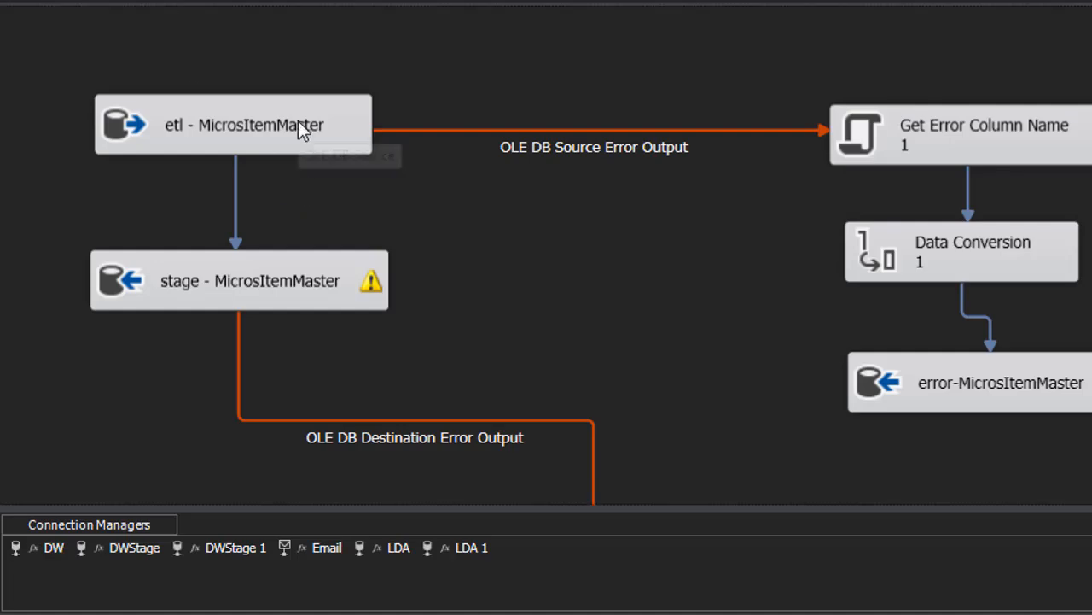
# Step: Follow the data flow's destination error path and review the column mappings of error-MicrosItemMaster1, leaving its editor without changes
pyautogui.click(298, 120)
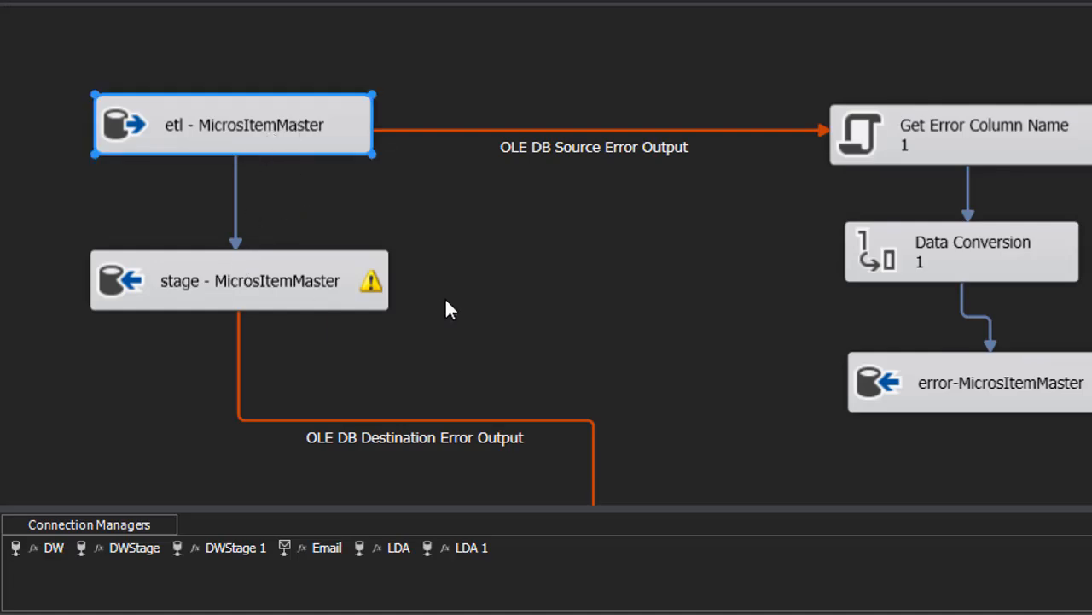
pyautogui.click(508, 317)
pyautogui.scroll(-2, 508, 317)
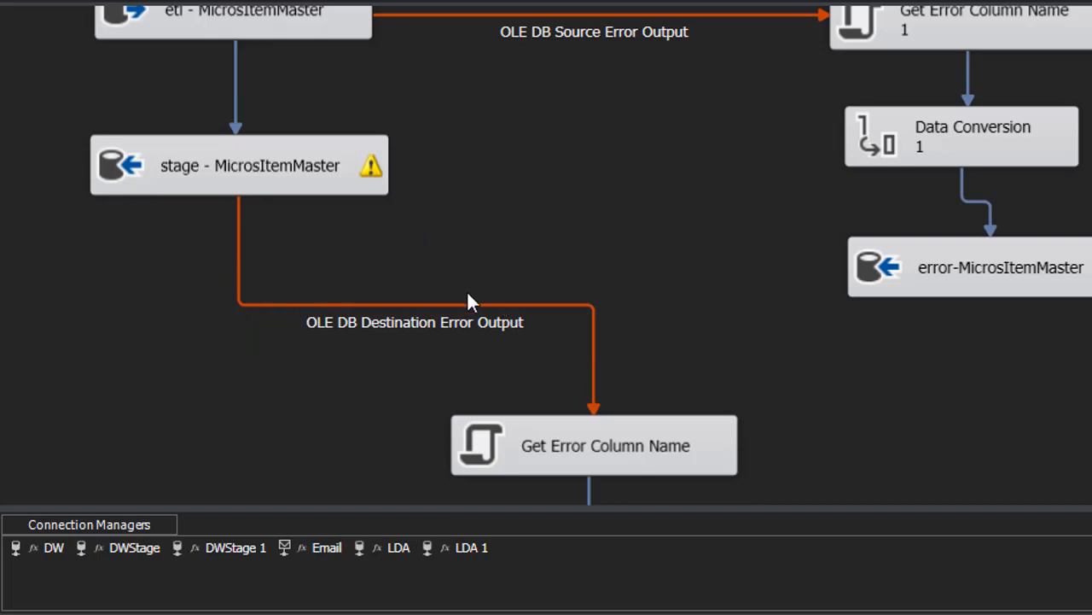
pyautogui.scroll(-2, 591, 379)
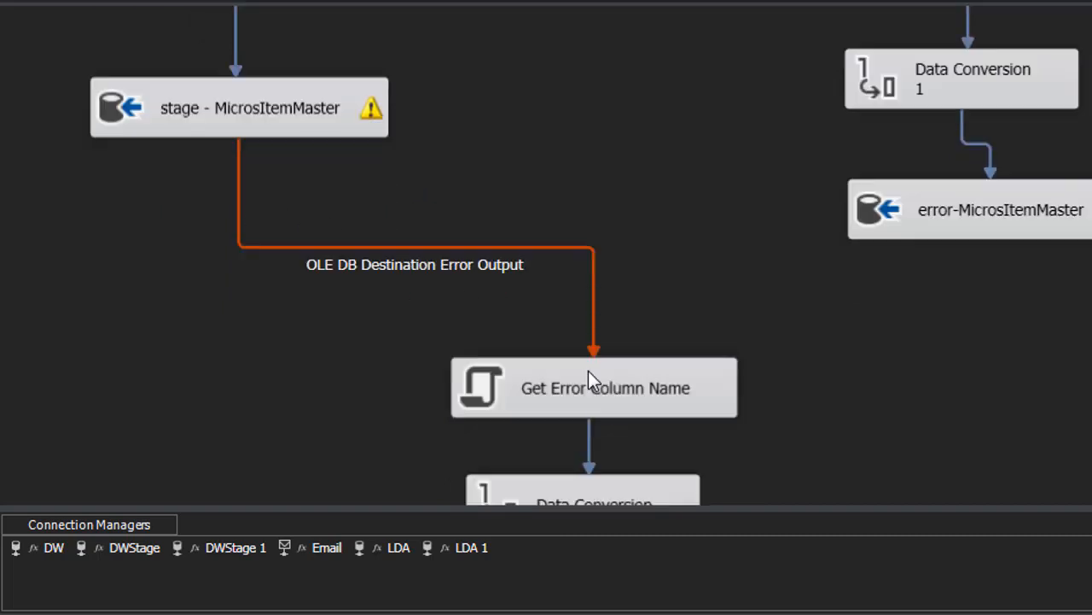
pyautogui.scroll(-2, 589, 375)
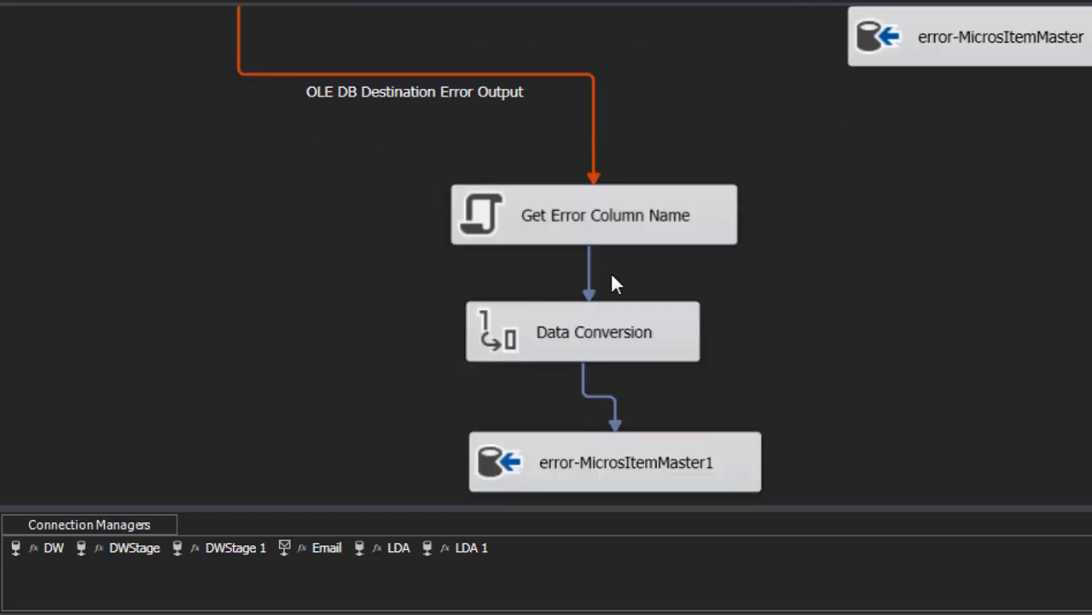
pyautogui.doubleClick(611, 457)
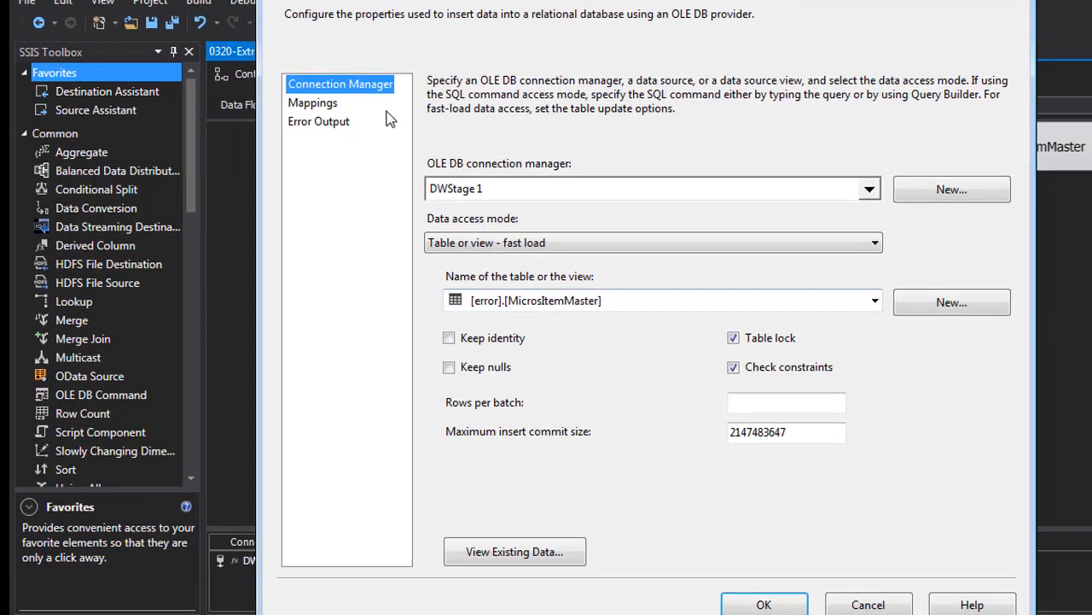
pyautogui.click(333, 113)
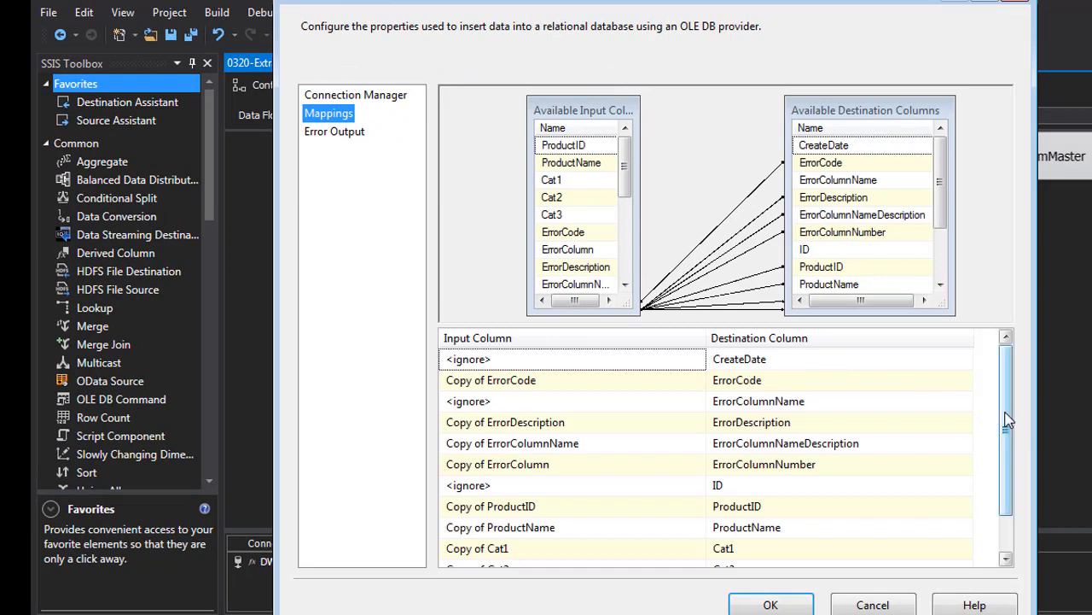
pyautogui.scroll(-1, 1003, 416)
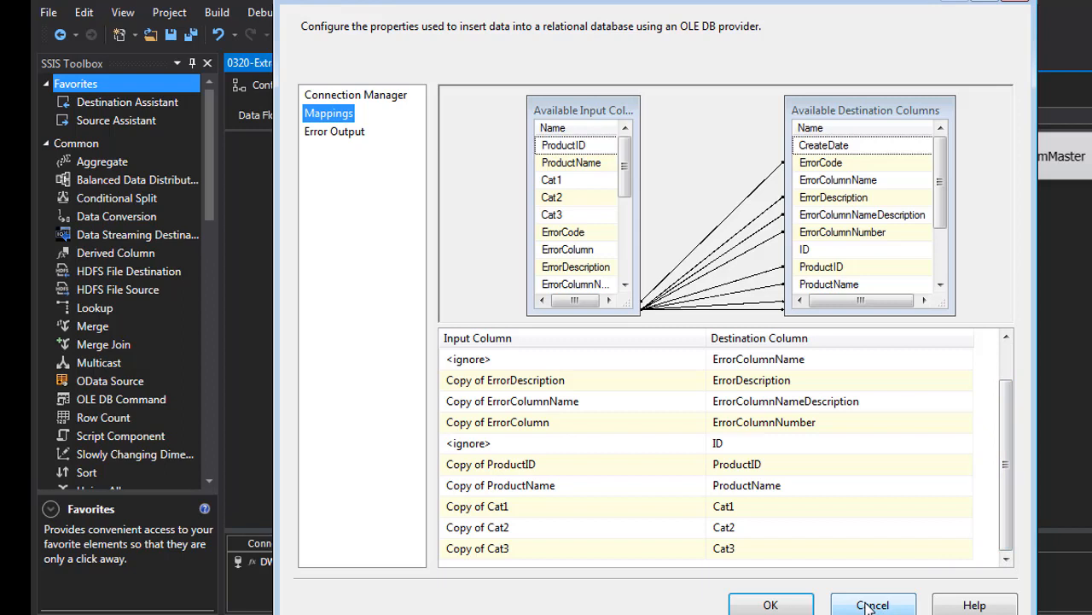
pyautogui.click(872, 604)
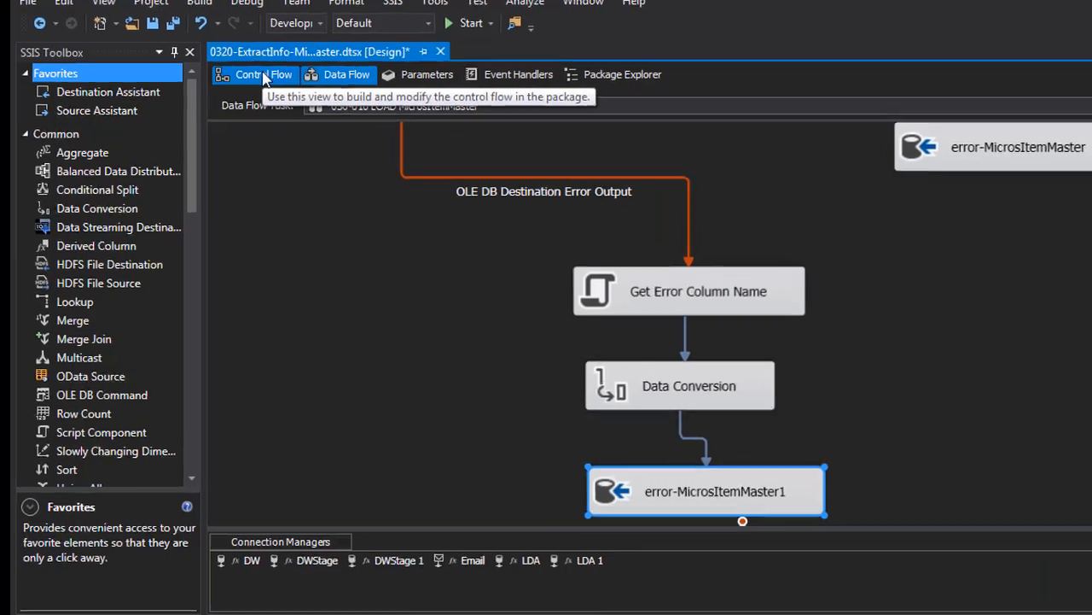
# Step: Return to the event handlers of 030-010 LOAD MicrosItemMaster, review the available executables and event types, and keep OnError selected
pyautogui.click(279, 86)
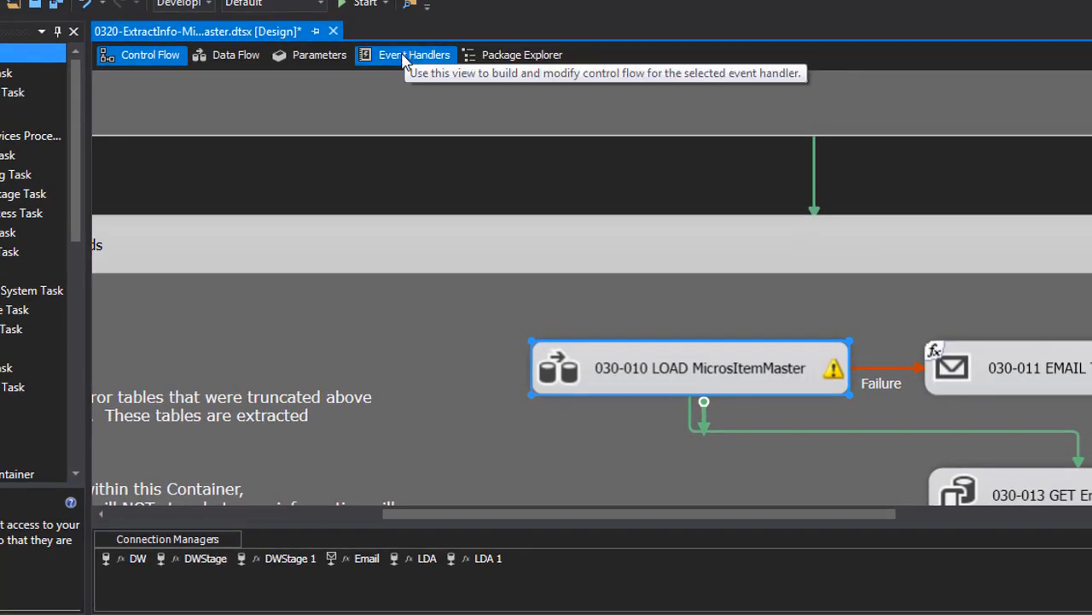
pyautogui.click(404, 60)
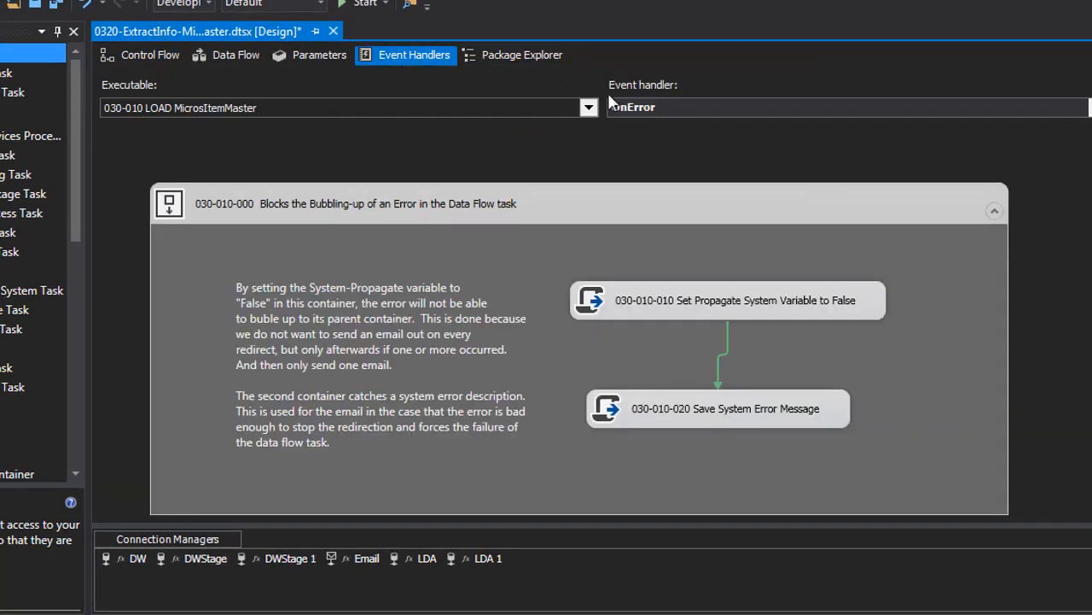
pyautogui.click(638, 108)
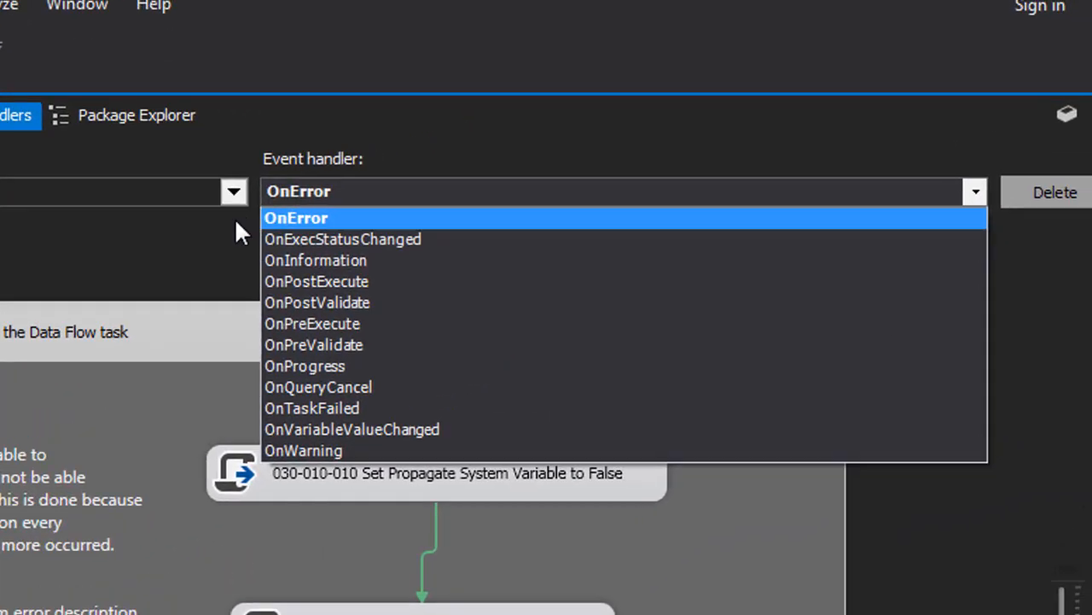
pyautogui.click(233, 197)
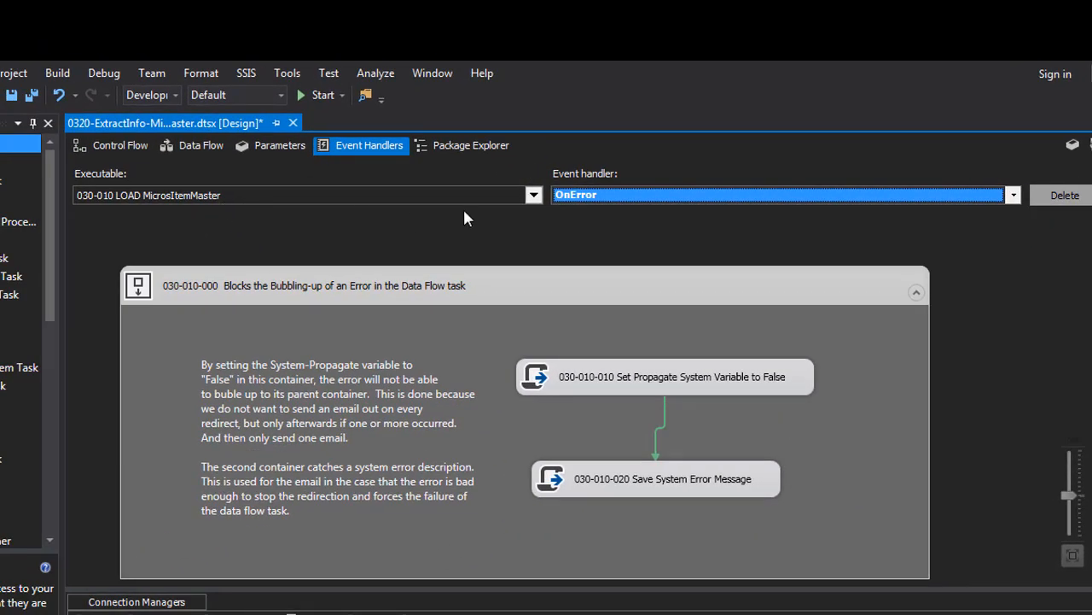
pyautogui.click(534, 194)
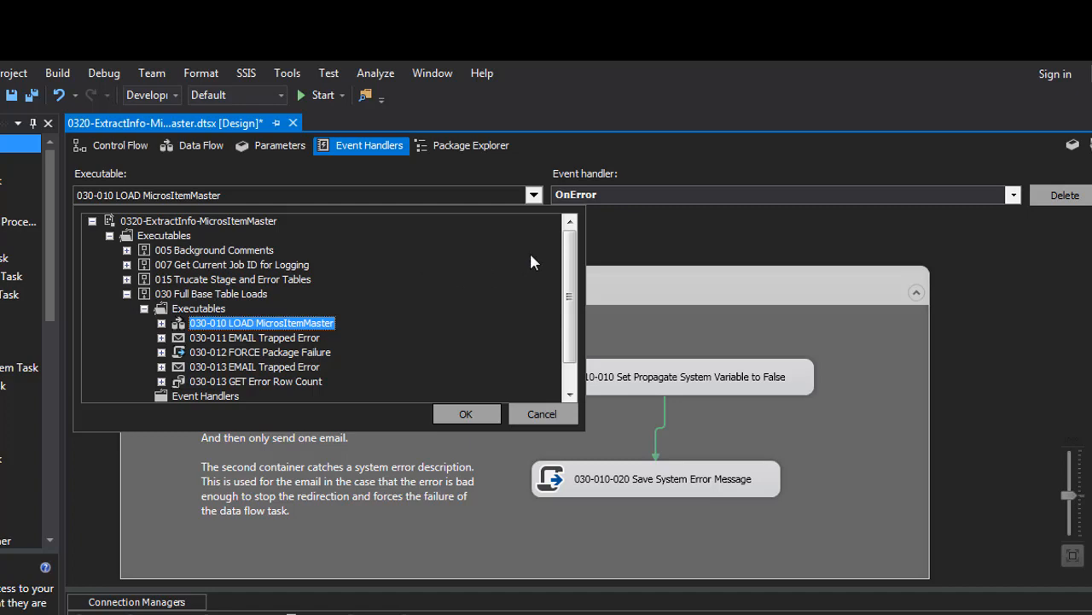
pyautogui.click(546, 414)
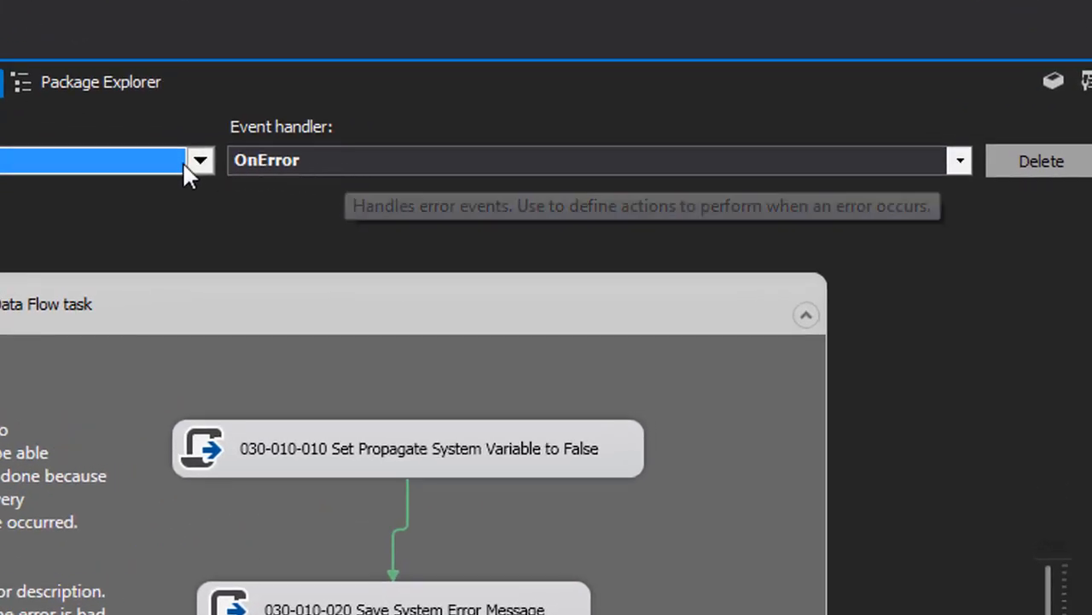
pyautogui.click(260, 164)
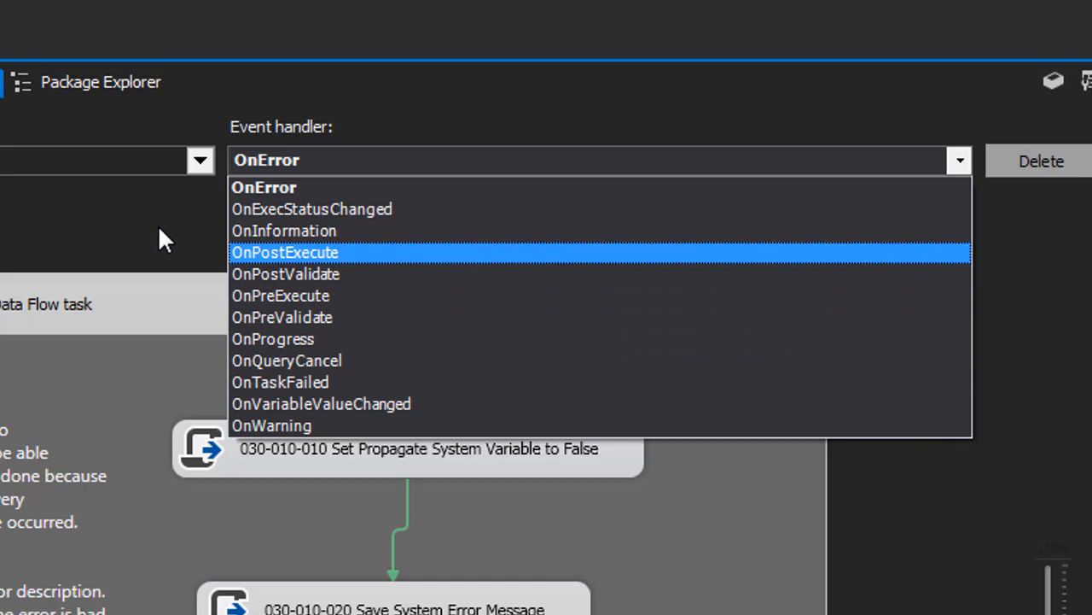
pyautogui.click(233, 188)
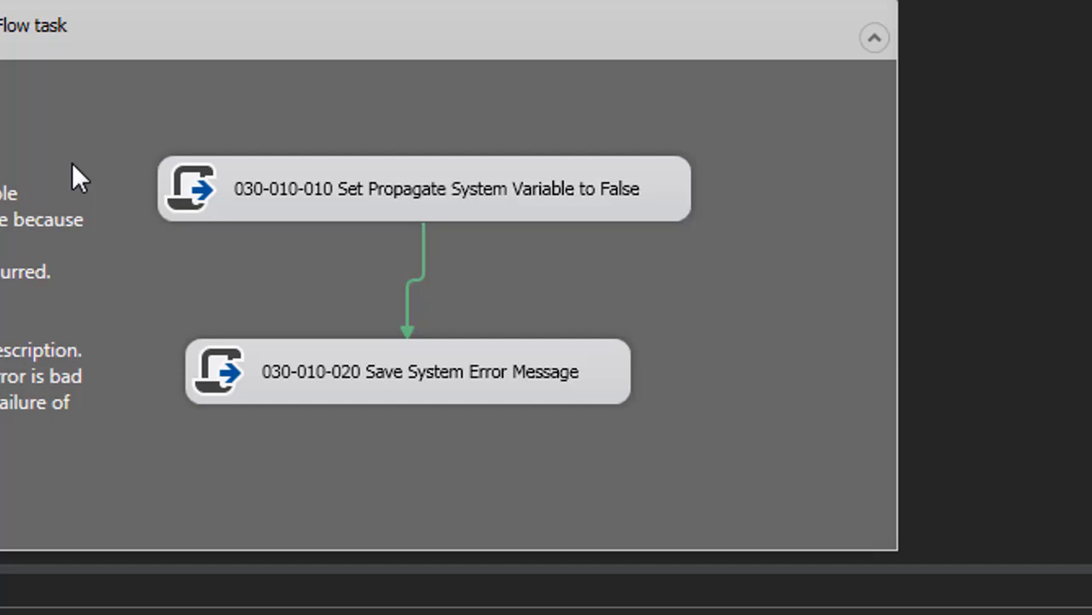
# Step: Open the 030-010-010 Set Propagate System Variable to False script task and inspect its ReadWriteVariables selection without changing it
pyautogui.doubleClick(378, 196)
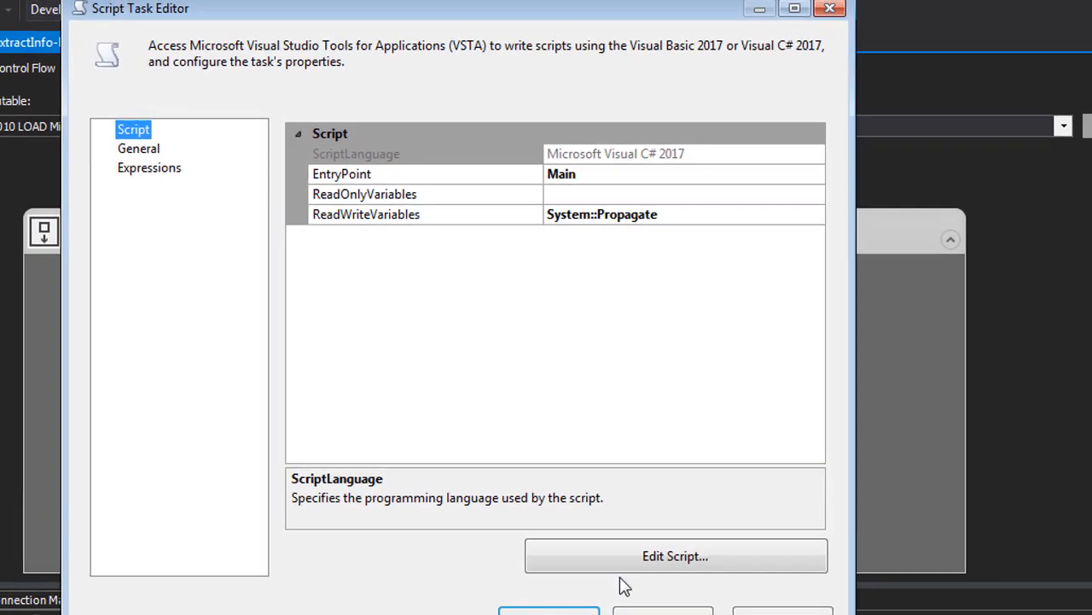
pyautogui.click(368, 607)
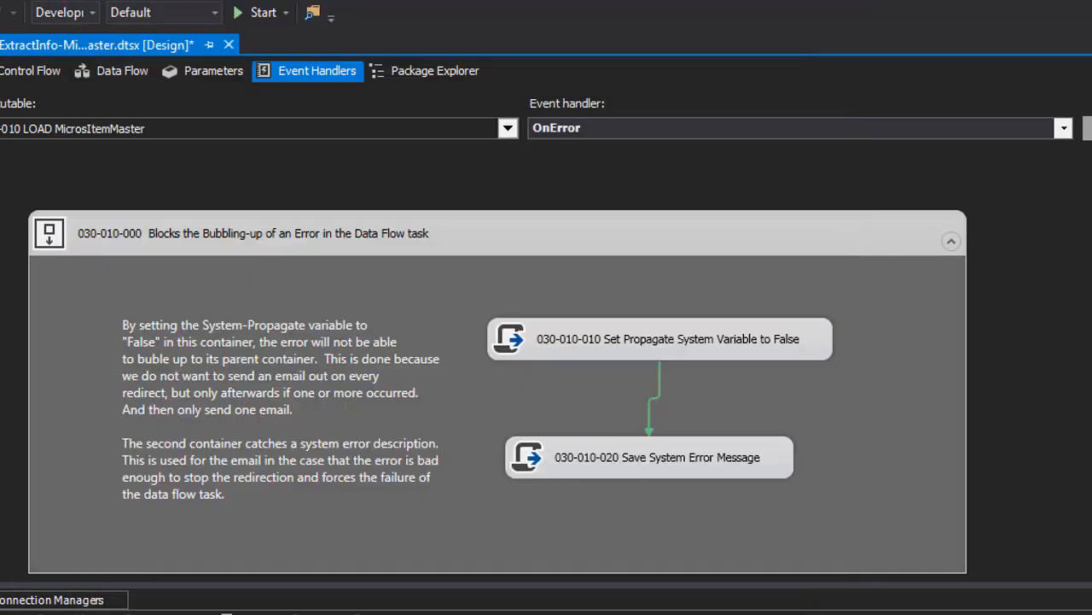
pyautogui.doubleClick(669, 346)
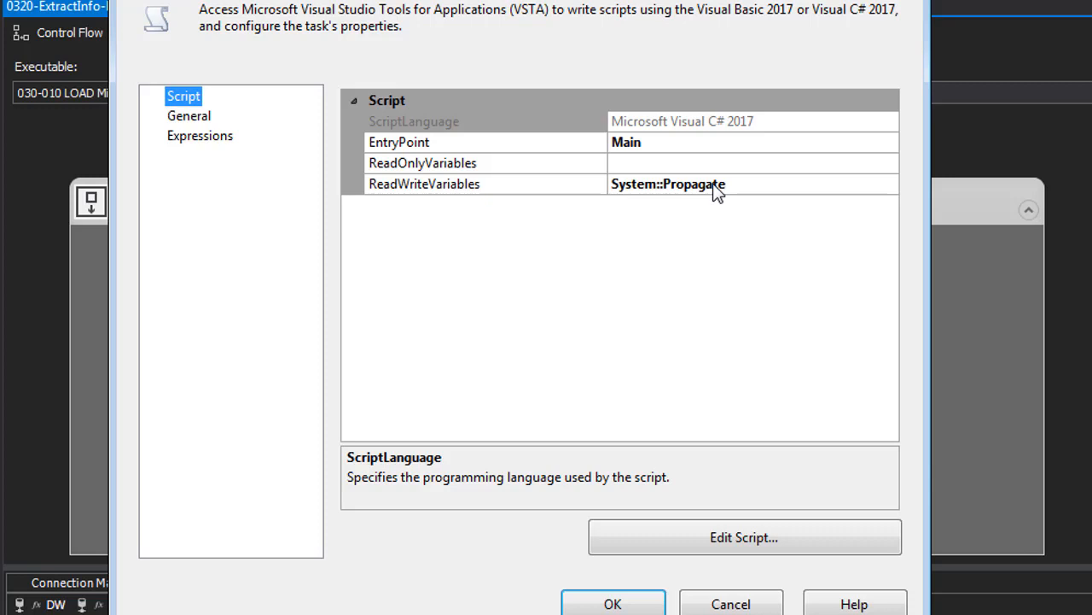
pyautogui.click(841, 187)
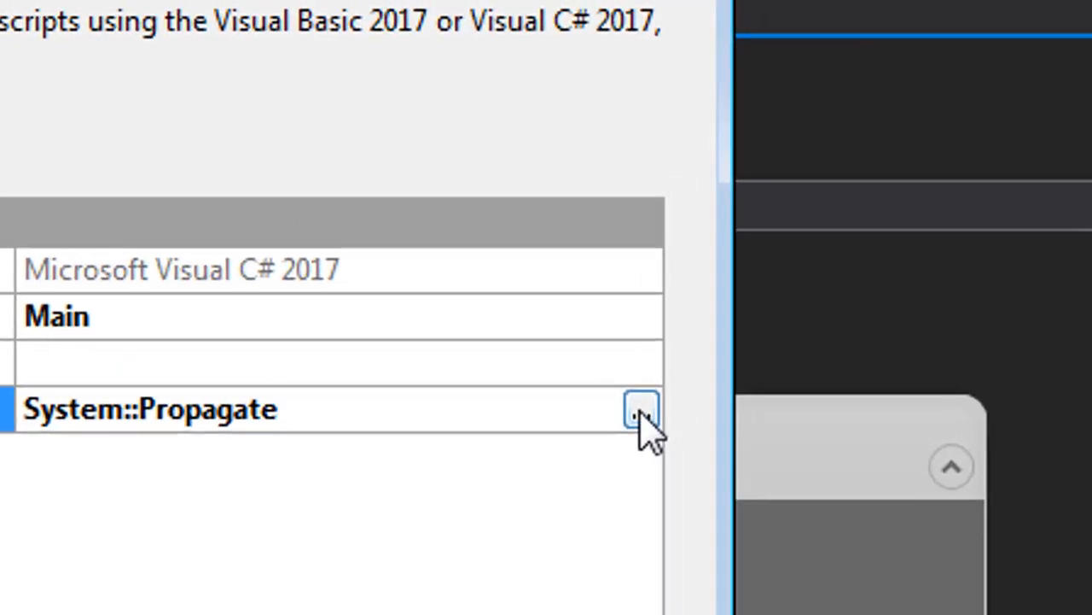
pyautogui.click(641, 412)
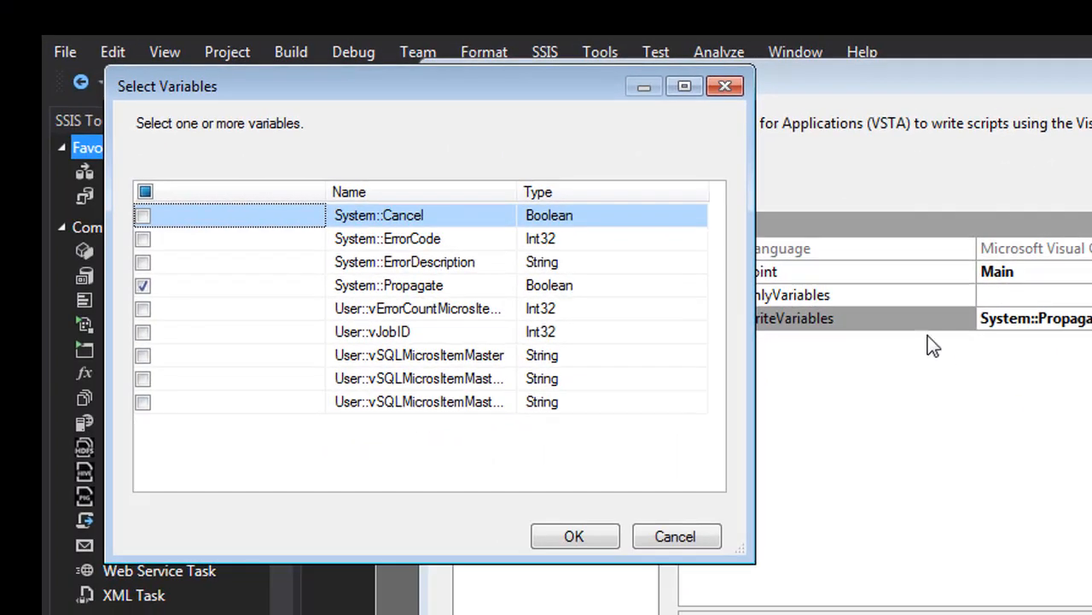
pyautogui.click(683, 546)
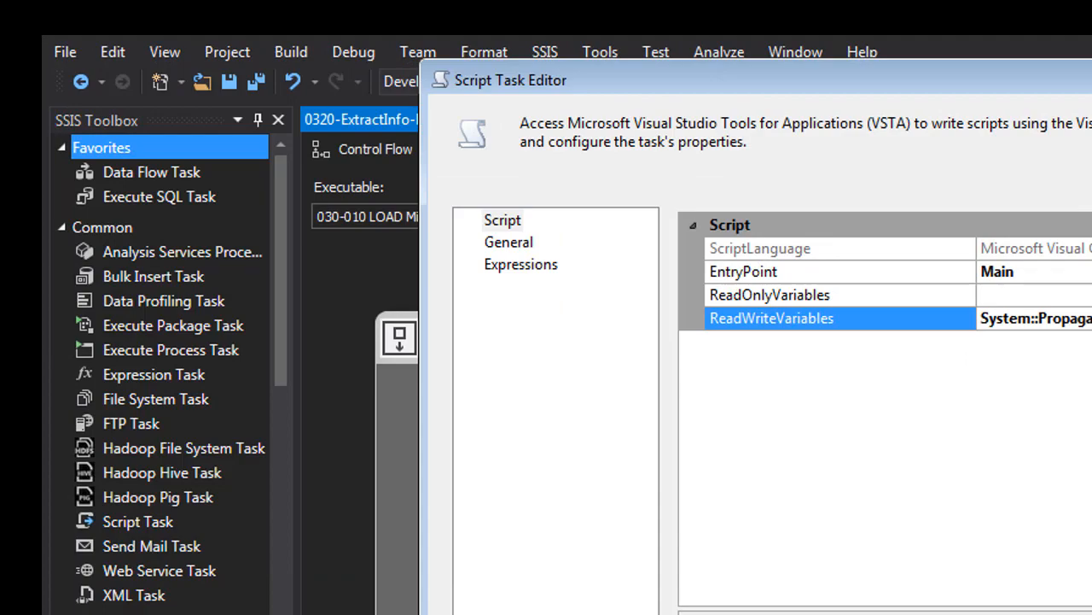
# Step: Reopen the ReadWriteVariables selection, examine the System::ErrorDescription and System::ErrorCode entries, and close it with System::Propagate still the only choice
pyautogui.click(1091, 318)
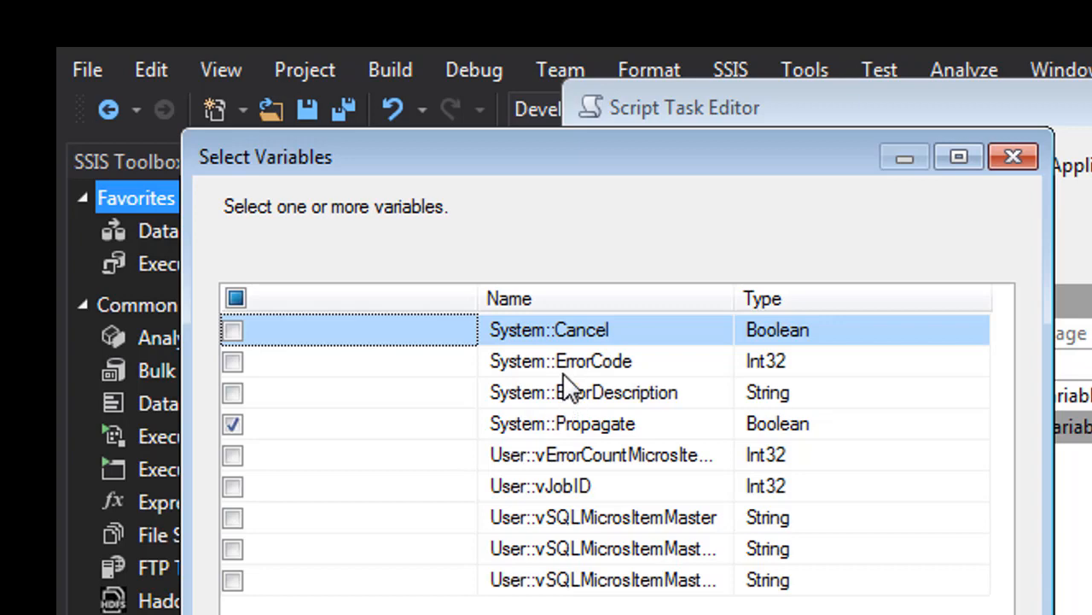
pyautogui.click(554, 393)
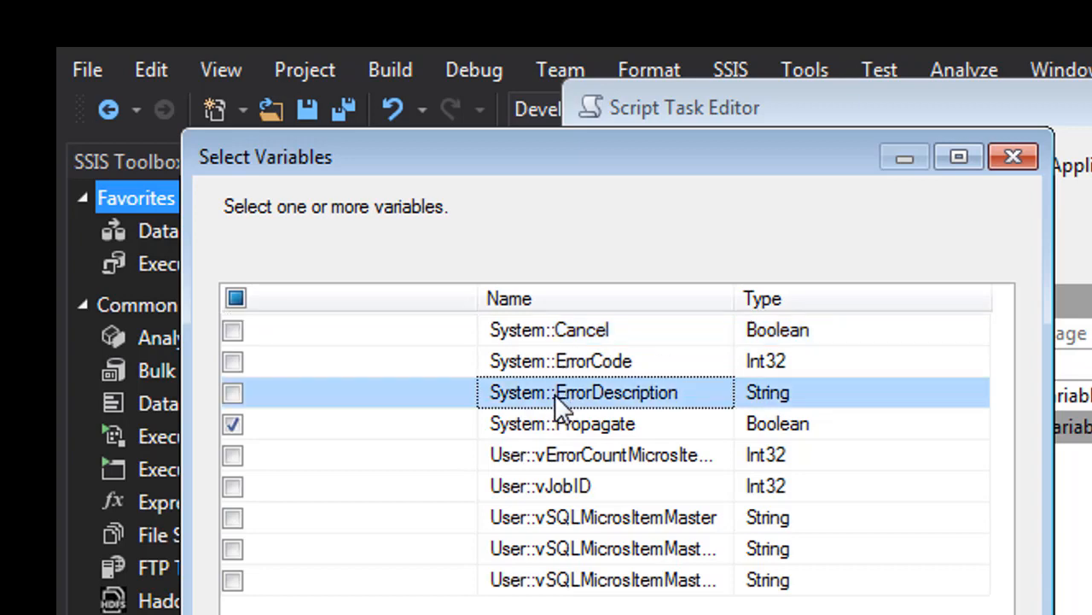
pyautogui.click(556, 362)
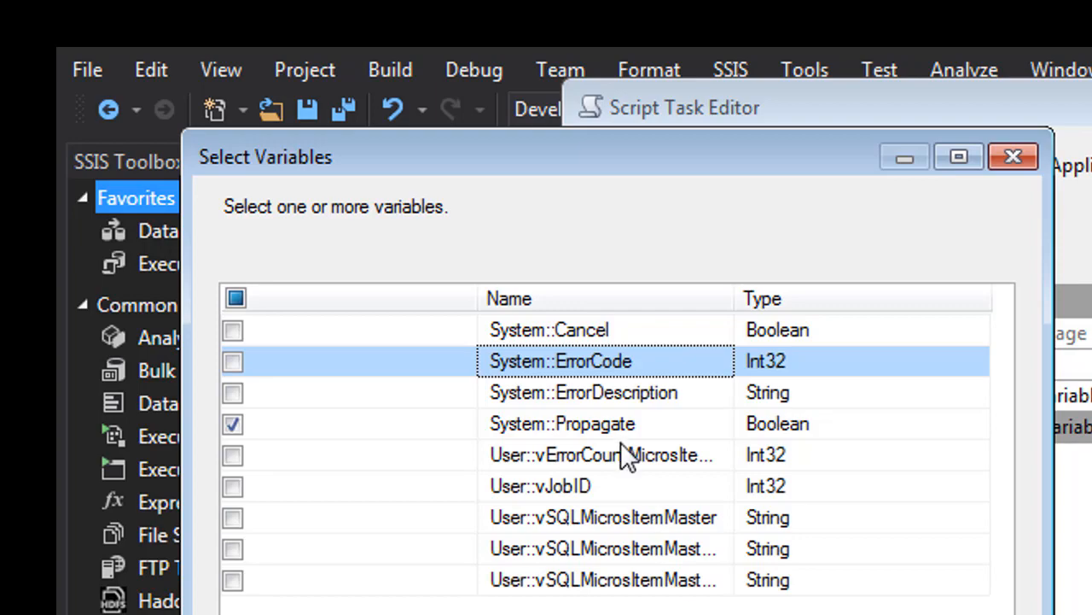
pyautogui.click(794, 612)
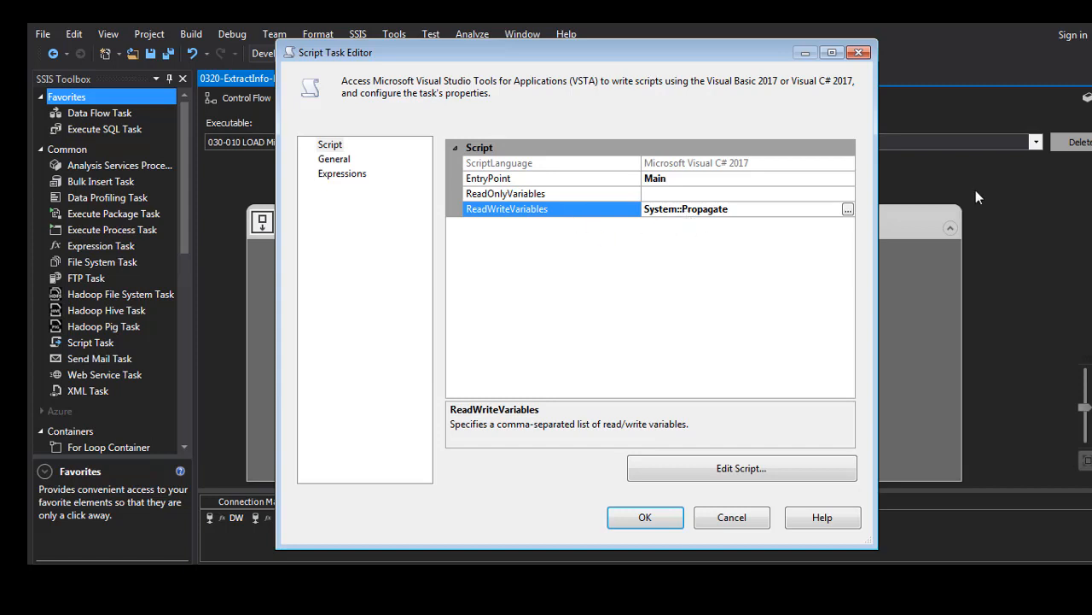
# Step: Open the task's C# script and examine the System::Propagate assignment in the Main method
pyautogui.click(736, 476)
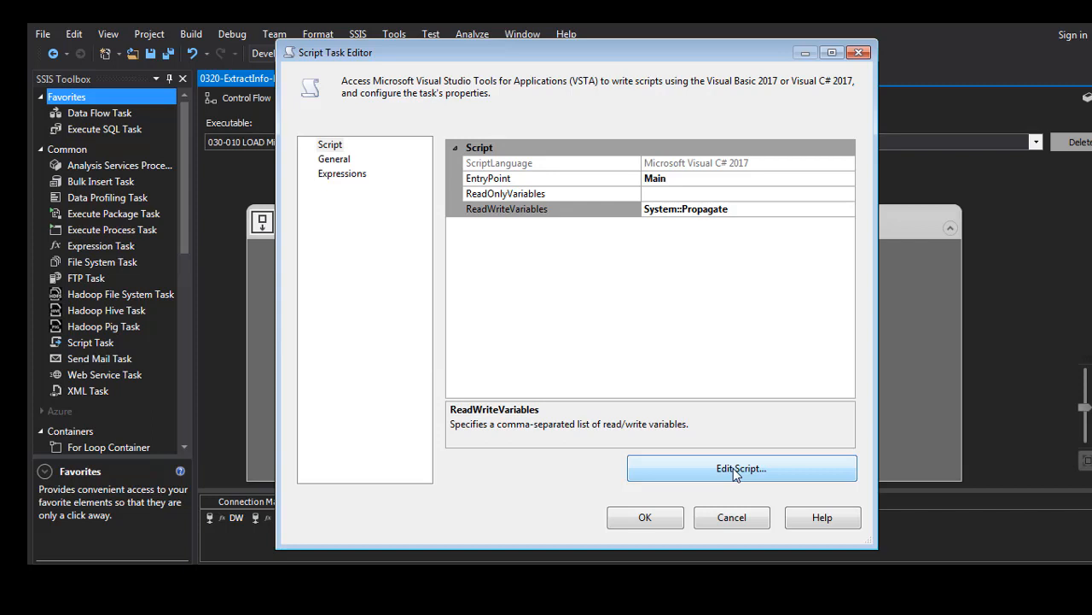
pyautogui.click(734, 468)
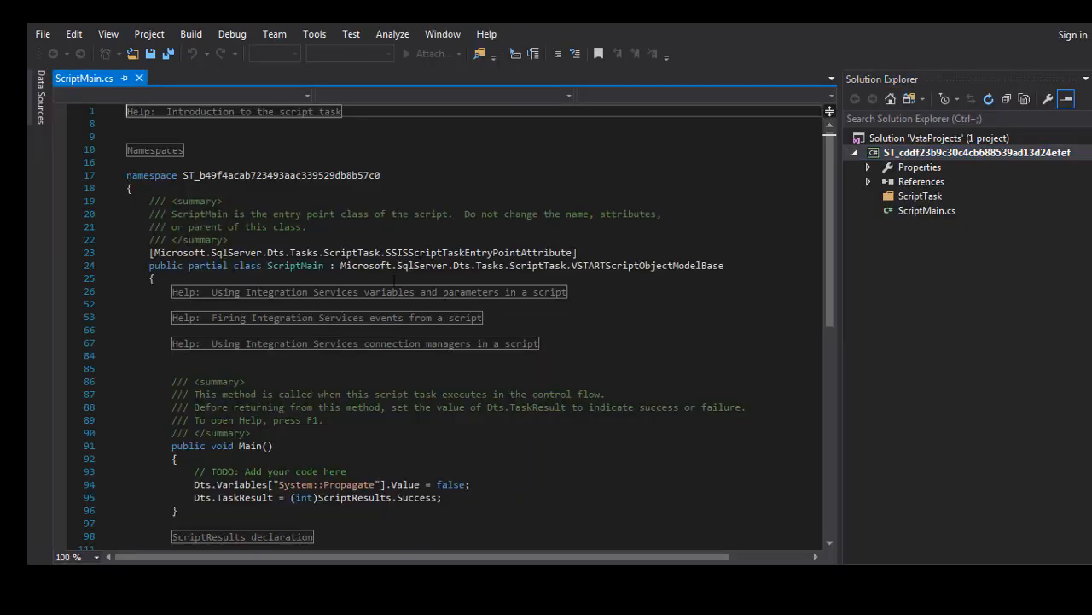
pyautogui.click(616, 316)
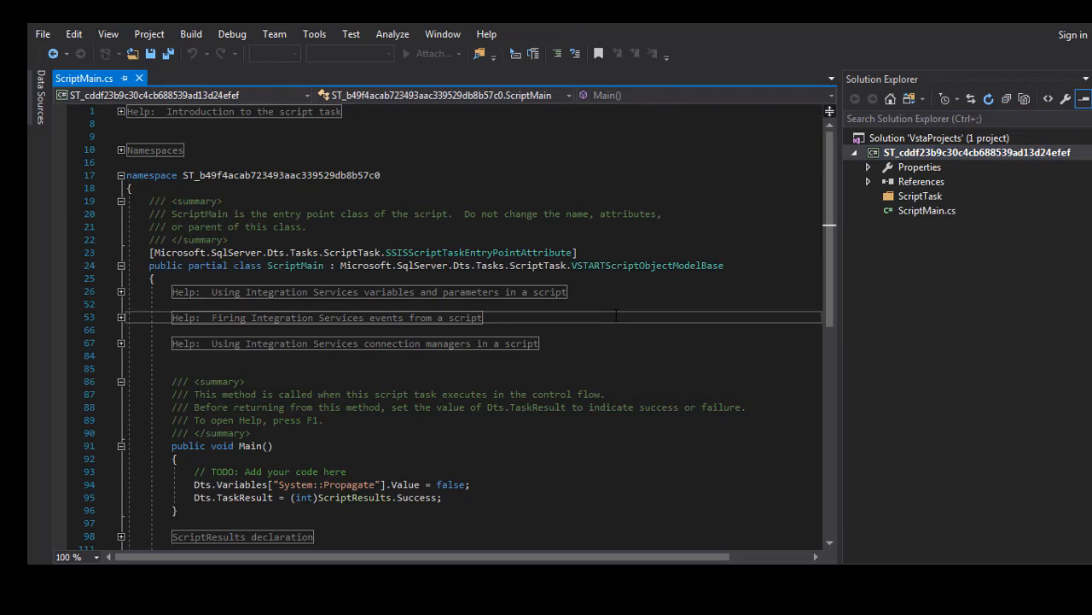
pyautogui.scroll(-10, 616, 315)
pyautogui.scroll(10, 617, 316)
pyautogui.doubleClick(616, 316)
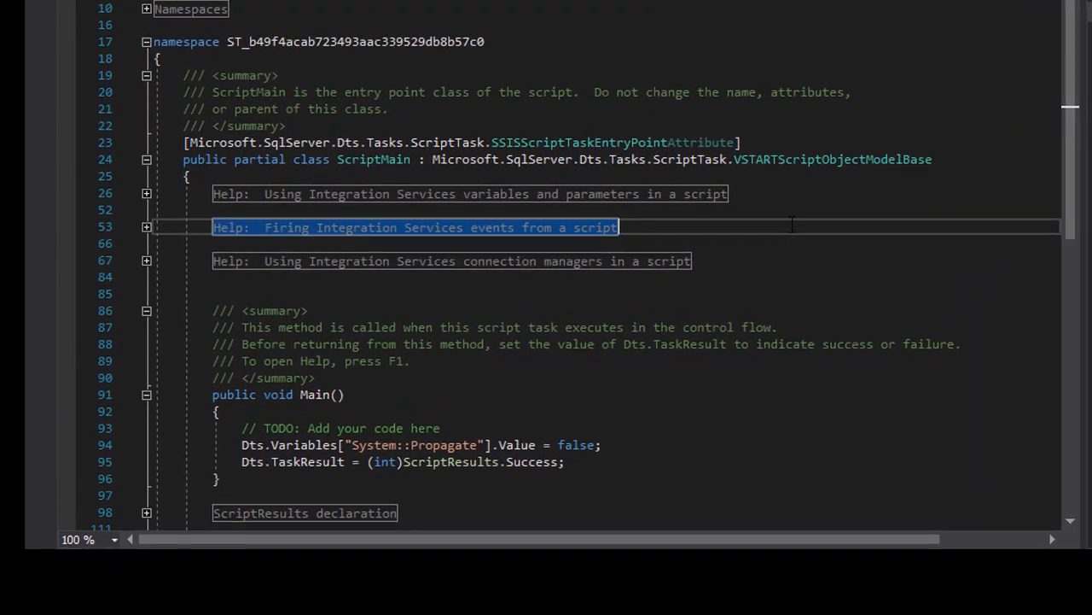
pyautogui.click(701, 393)
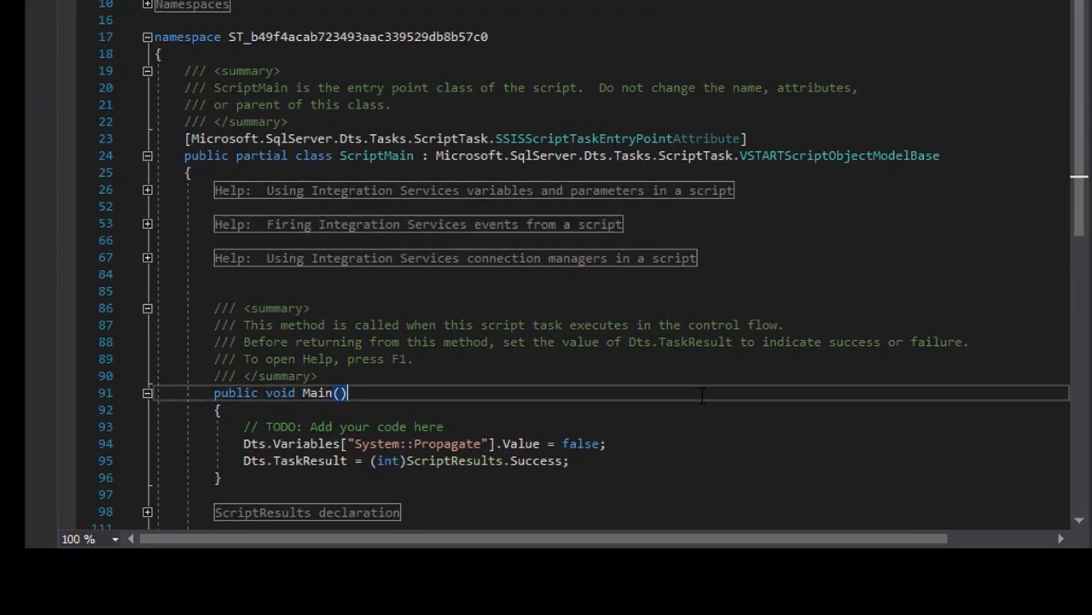
pyautogui.scroll(-5, 701, 392)
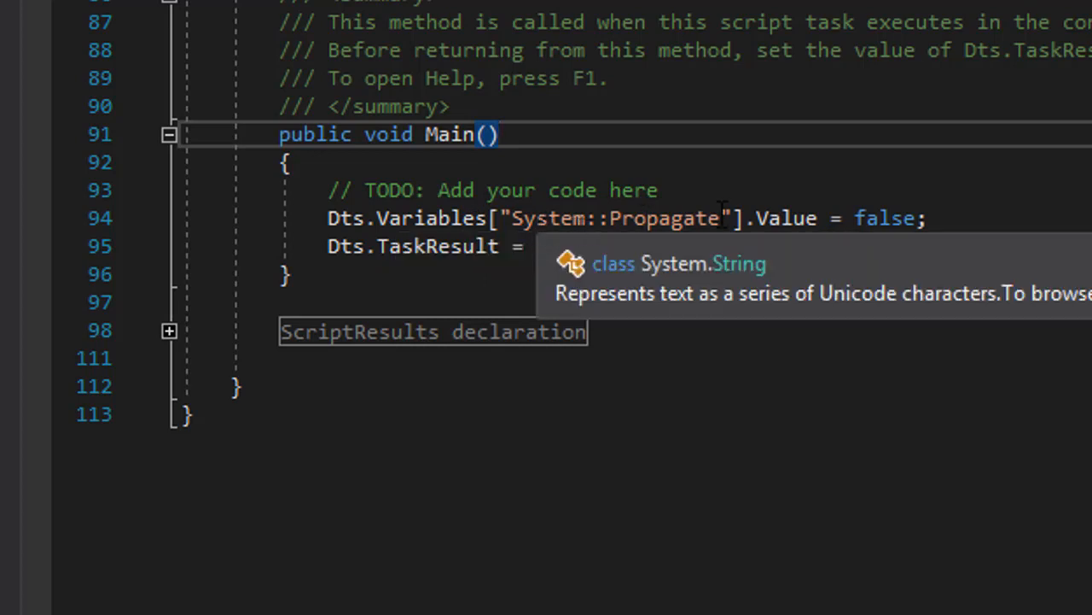
pyautogui.click(939, 219)
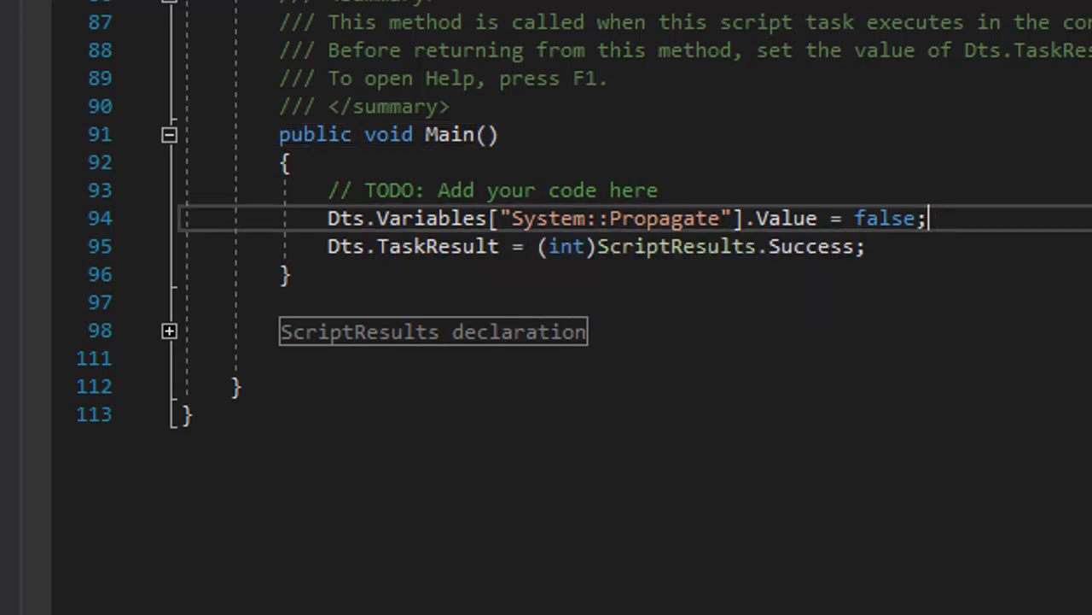
pyautogui.press('Return')
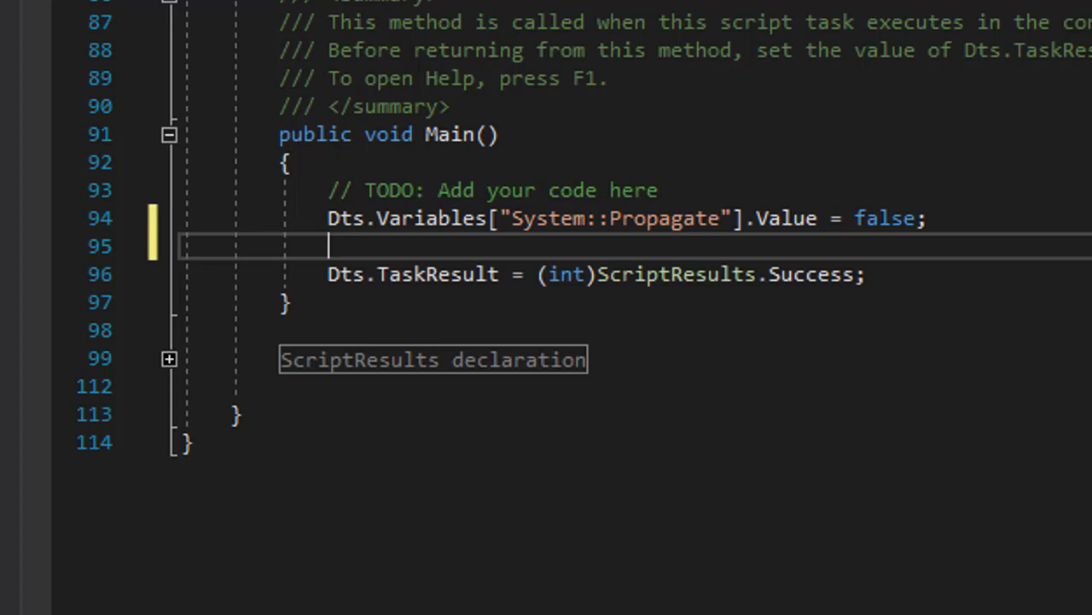
pyautogui.write('dataSet.')
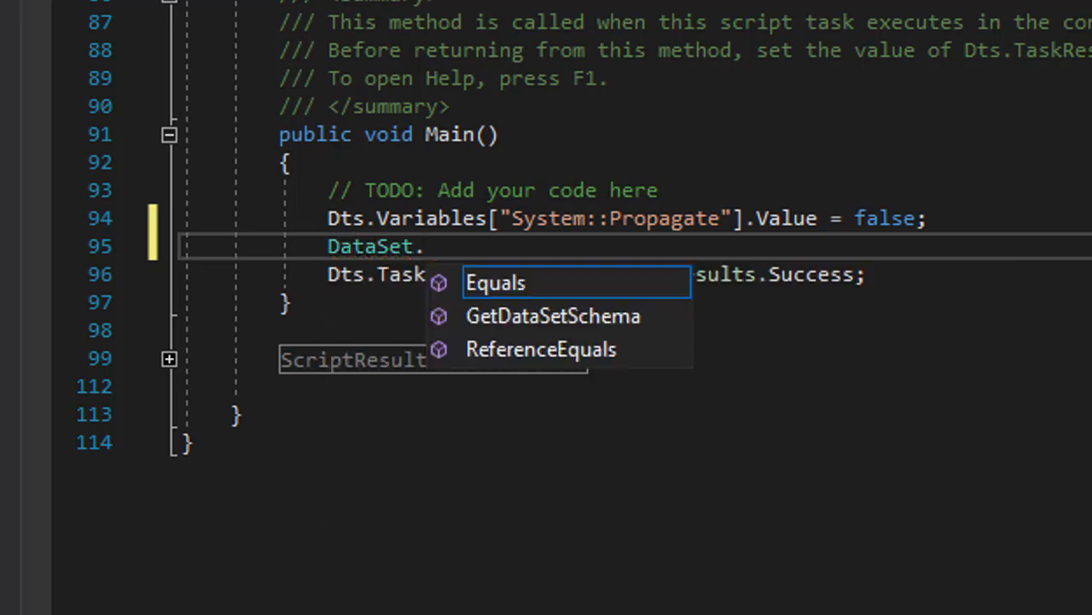
pyautogui.press('BackSpace')
pyautogui.press('BackSpace')
pyautogui.press('BackSpace')
pyautogui.press('BackSpace')
pyautogui.press('BackSpace')
pyautogui.press('BackSpace')
pyautogui.press('BackSpace')
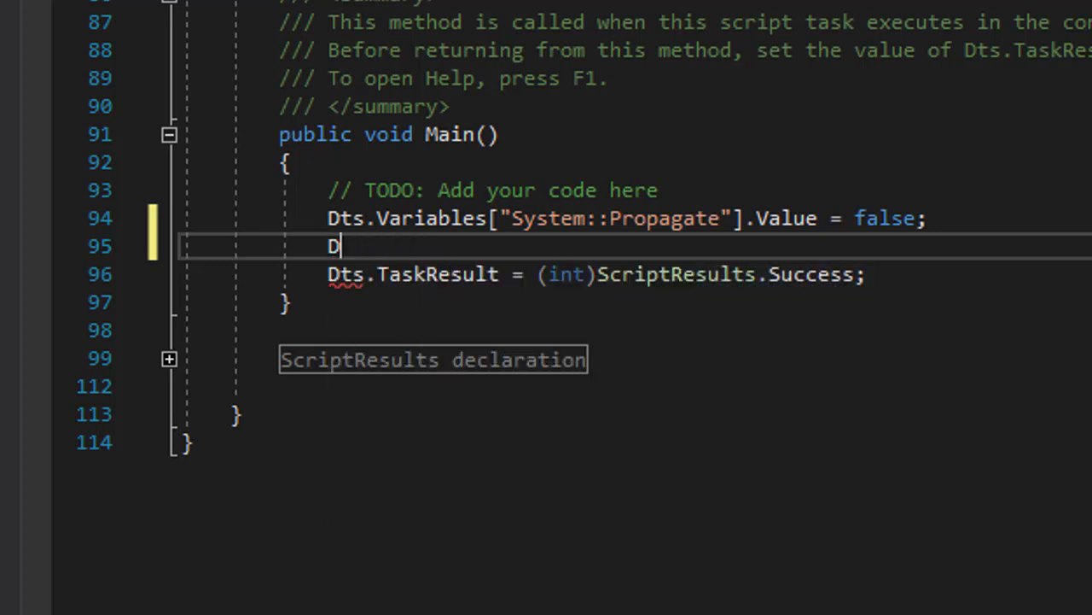
pyautogui.write('ts.')
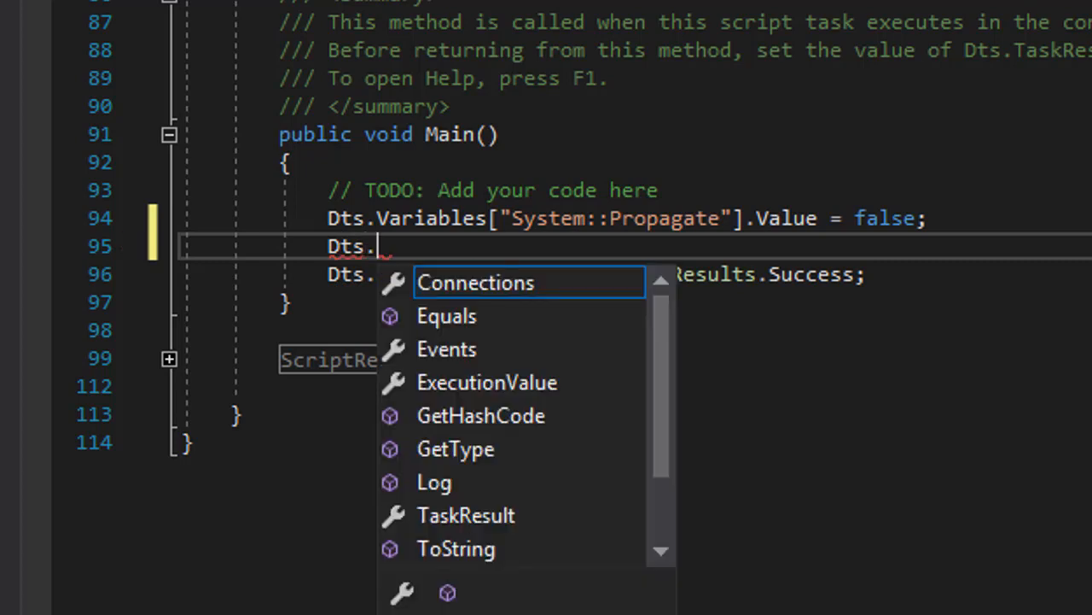
pyautogui.write('v')
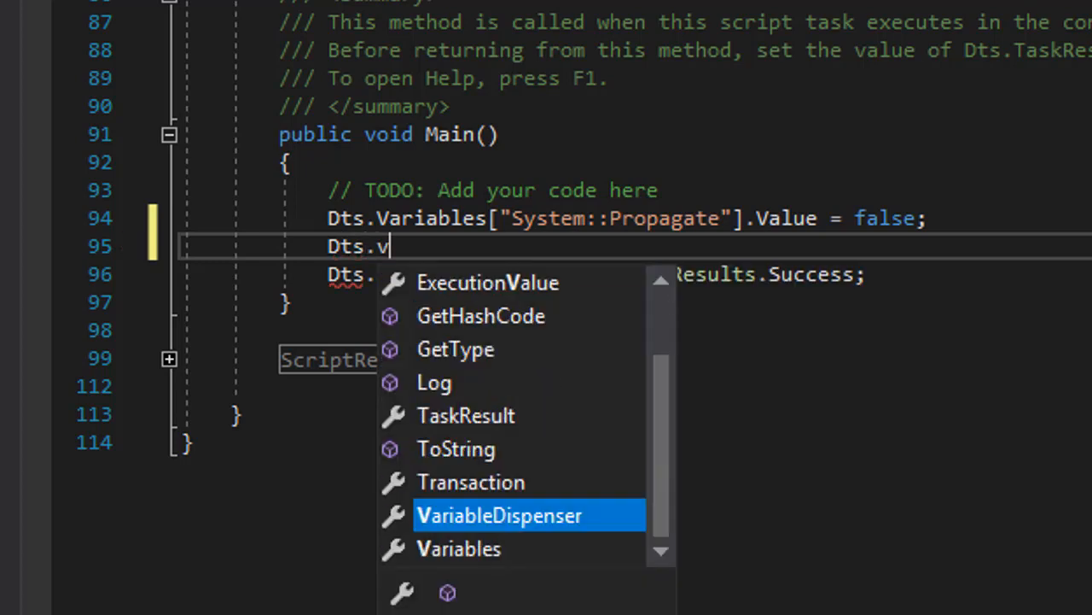
pyautogui.write('a')
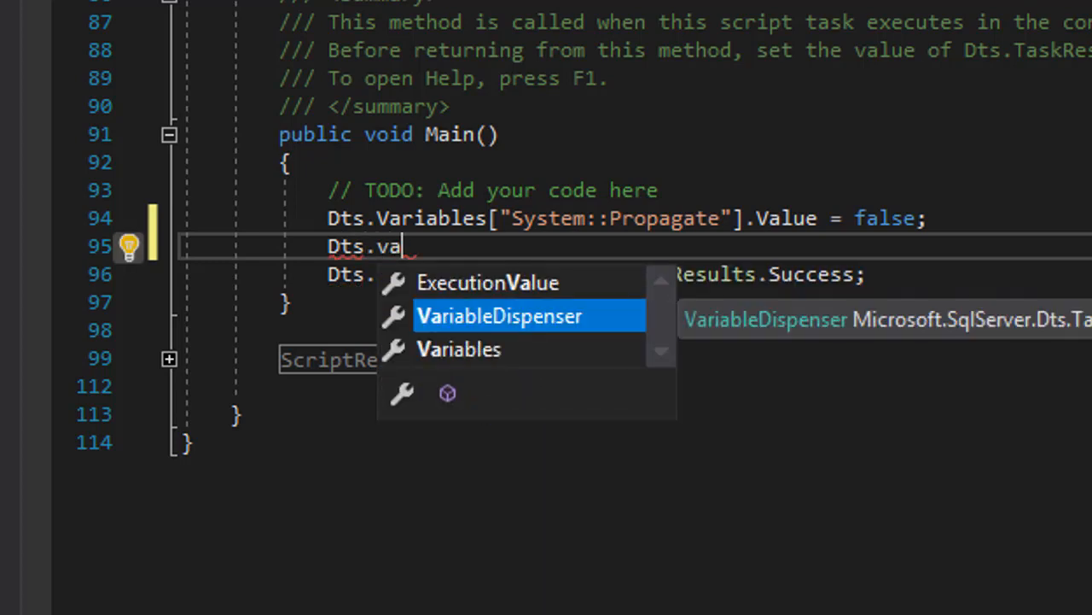
pyautogui.press('BackSpace')
pyautogui.press('BackSpace')
pyautogui.press('BackSpace')
pyautogui.press('BackSpace')
pyautogui.press('BackSpace')
pyautogui.press('BackSpace')
pyautogui.press('BackSpace')
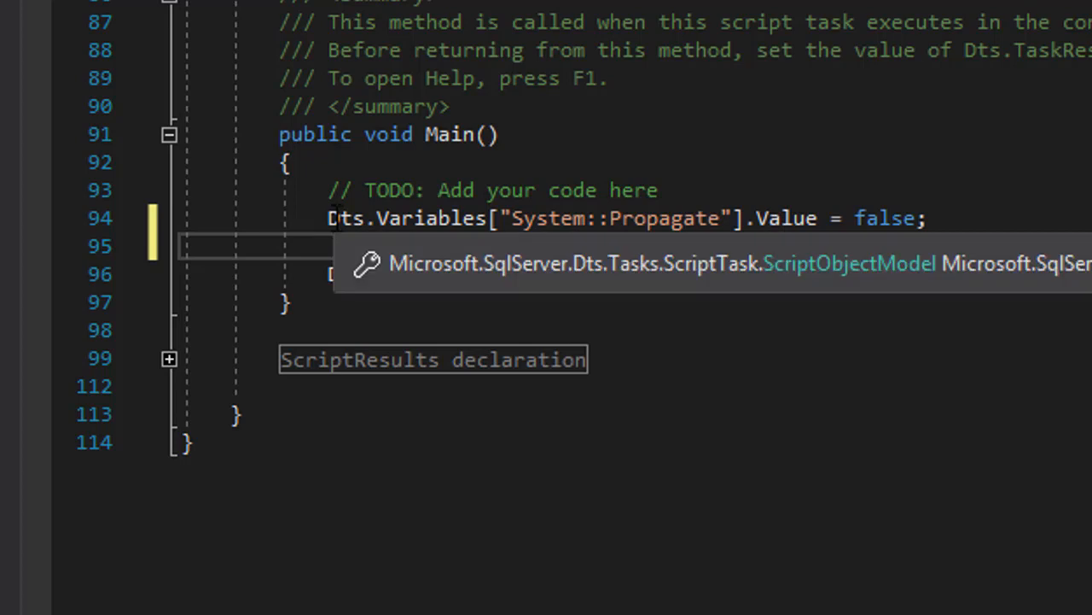
# Step: Check the System::Propagate assignment once more, close the script, and accept the Script Task Editor
pyautogui.moveTo(610, 215)
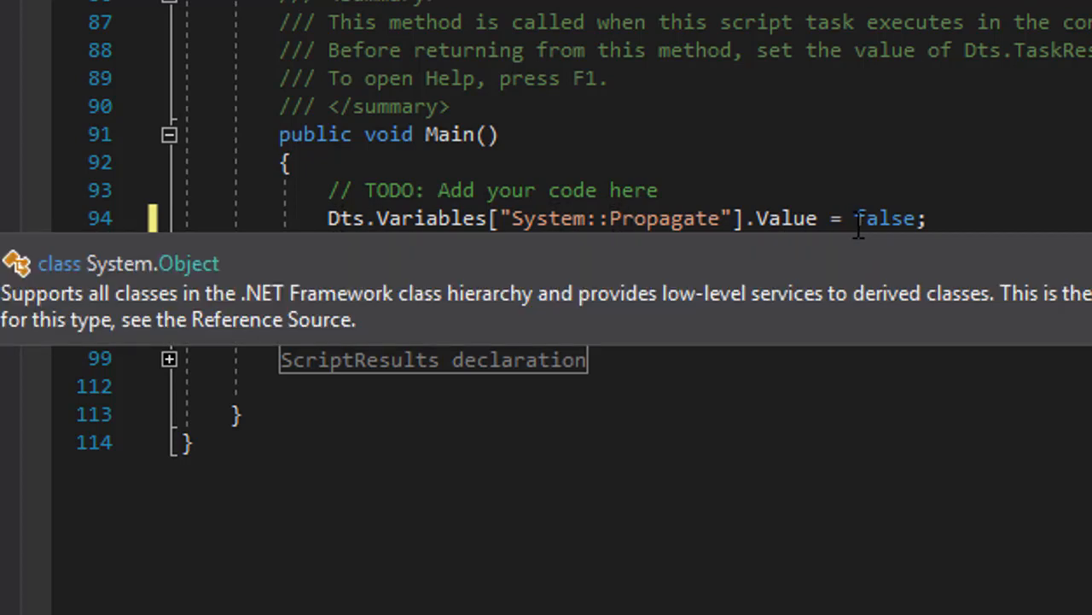
pyautogui.click(1050, 286)
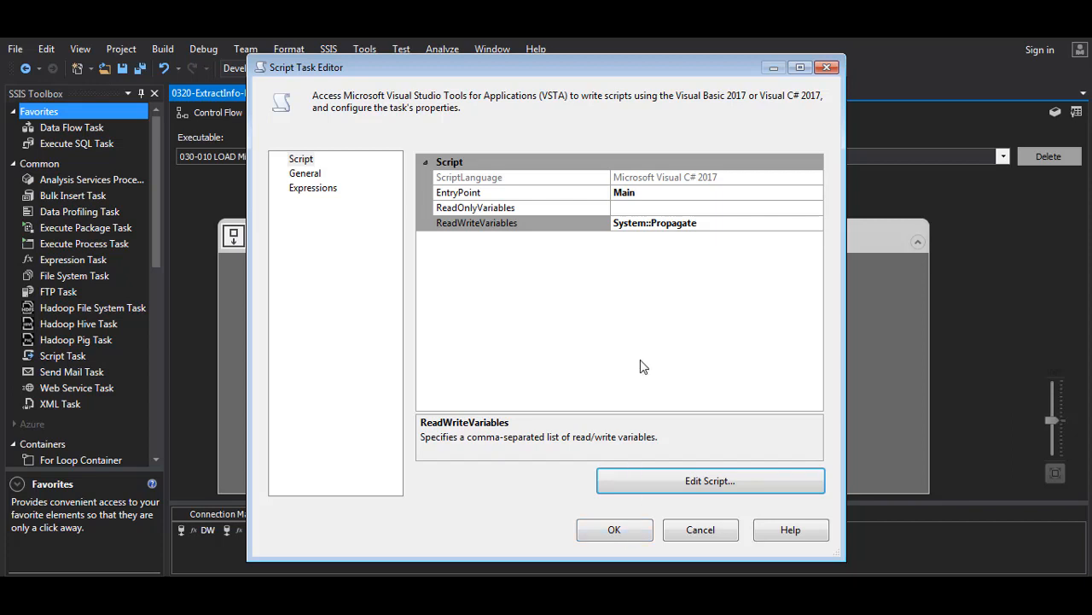
pyautogui.click(625, 535)
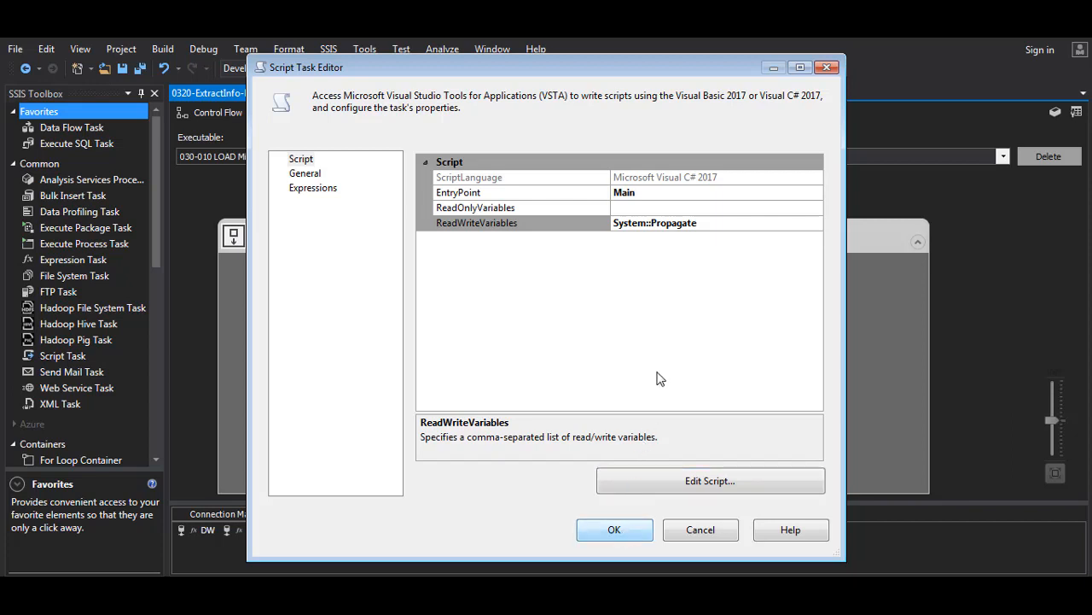
pyautogui.click(618, 536)
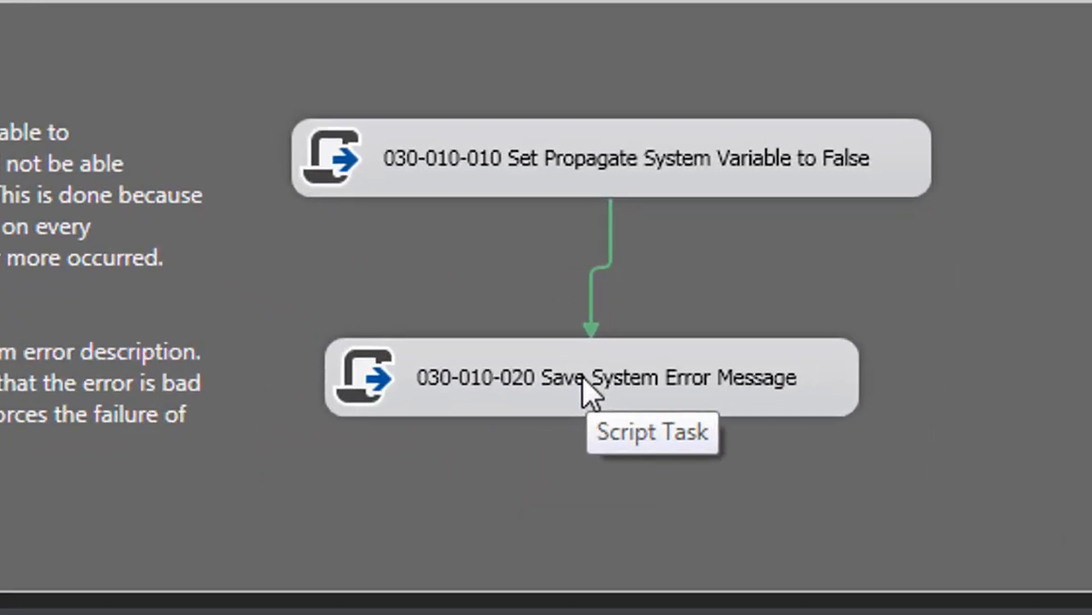
# Step: Open the 030-010-020 Save System Error Message script task and widen its editor to show the full ReadWriteVariables value
pyautogui.click(672, 408)
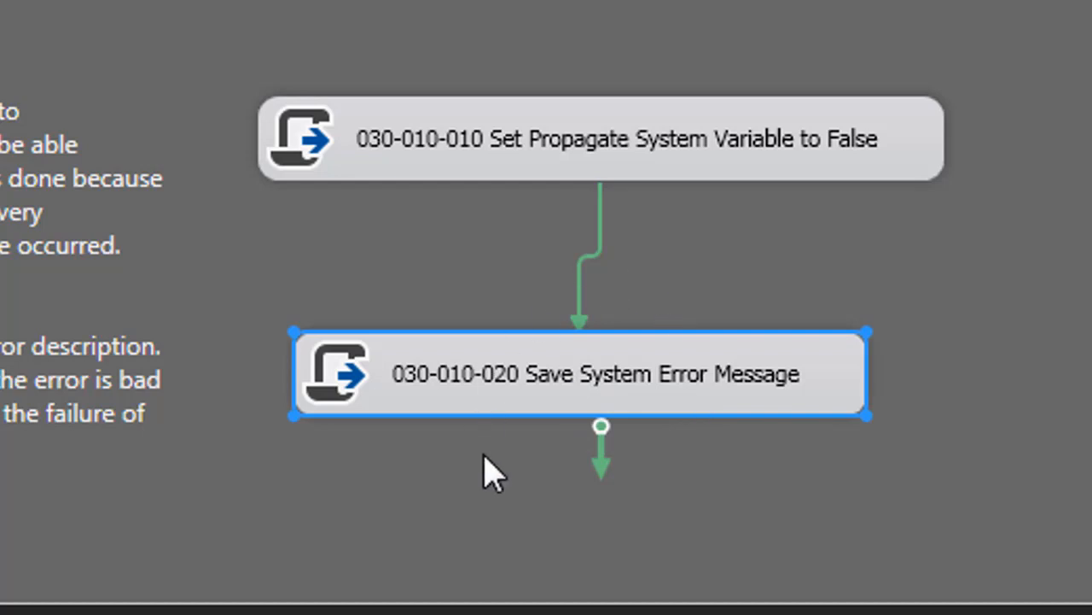
pyautogui.click(583, 376)
pyautogui.click(583, 376)
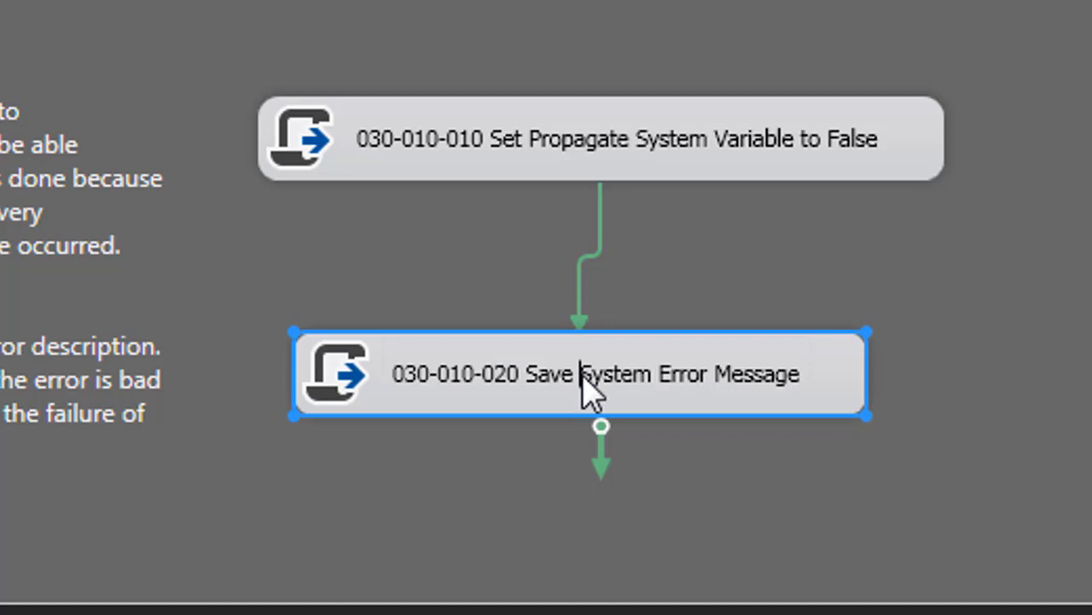
pyautogui.click(638, 446)
pyautogui.doubleClick(629, 373)
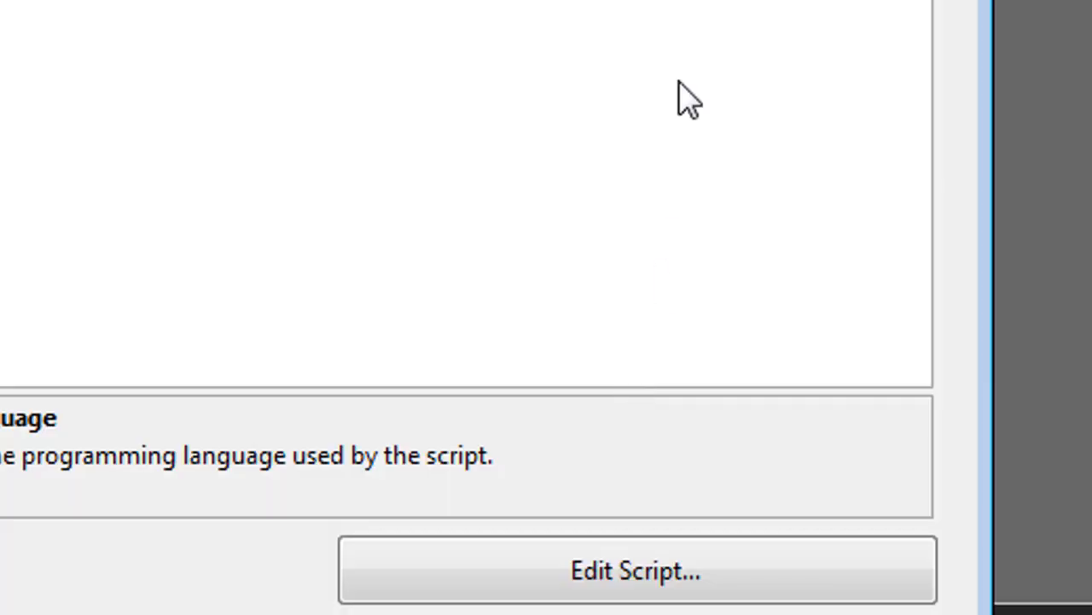
pyautogui.click(795, 93)
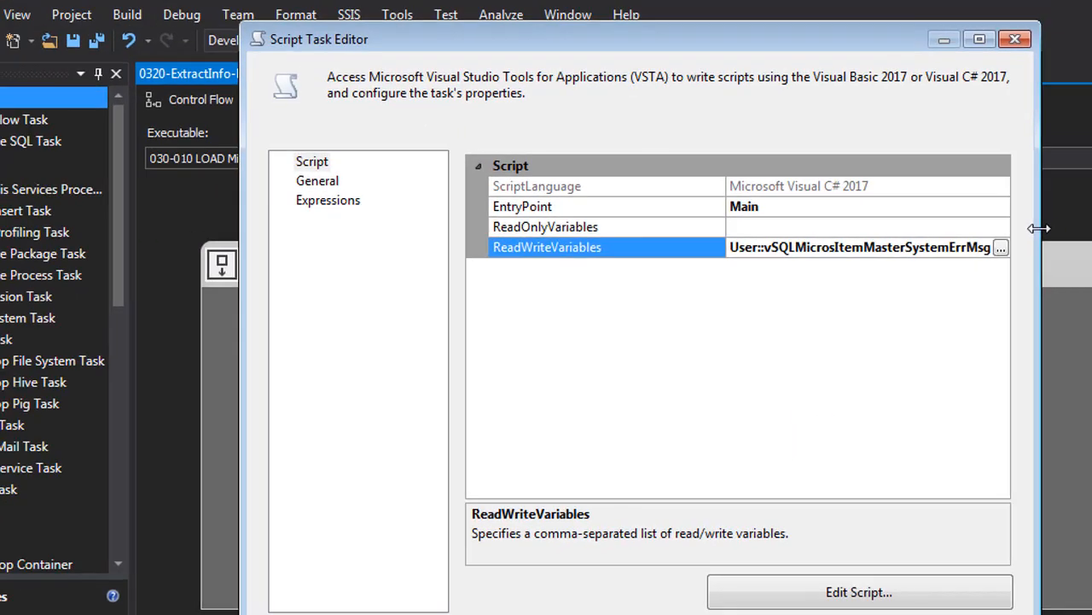
pyautogui.moveTo(1040, 226); pyautogui.dragTo(1091, 229)
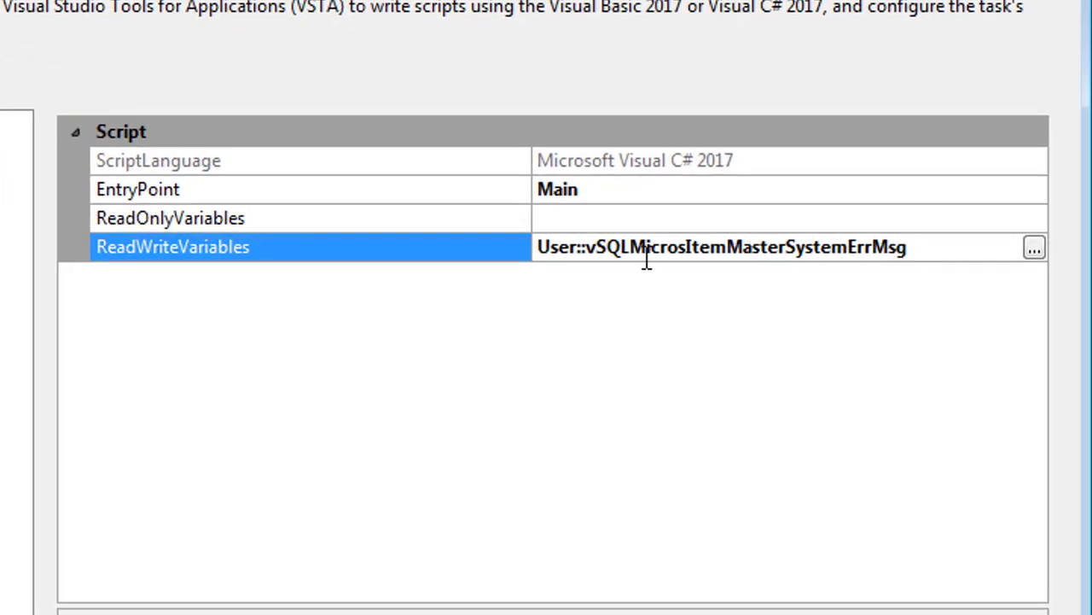
# Step: Inspect the task's ReadWriteVariables selection without changing it and review the vSQLMicrosItemMasterSystemErrMsg assignment in its script's Main method
pyautogui.moveTo(630, 242); pyautogui.dragTo(849, 250)
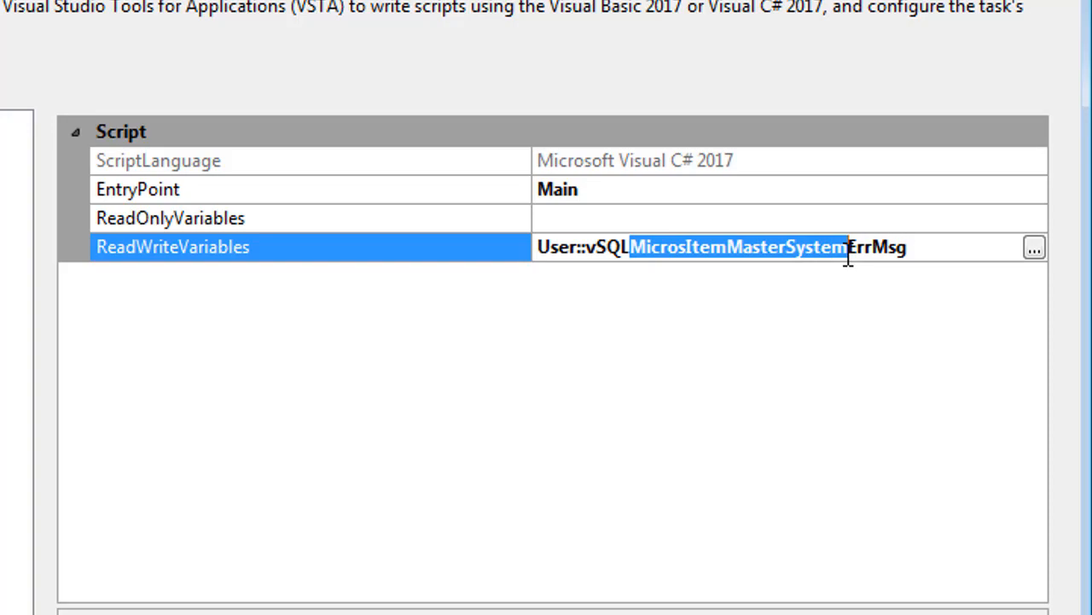
pyautogui.click(1034, 247)
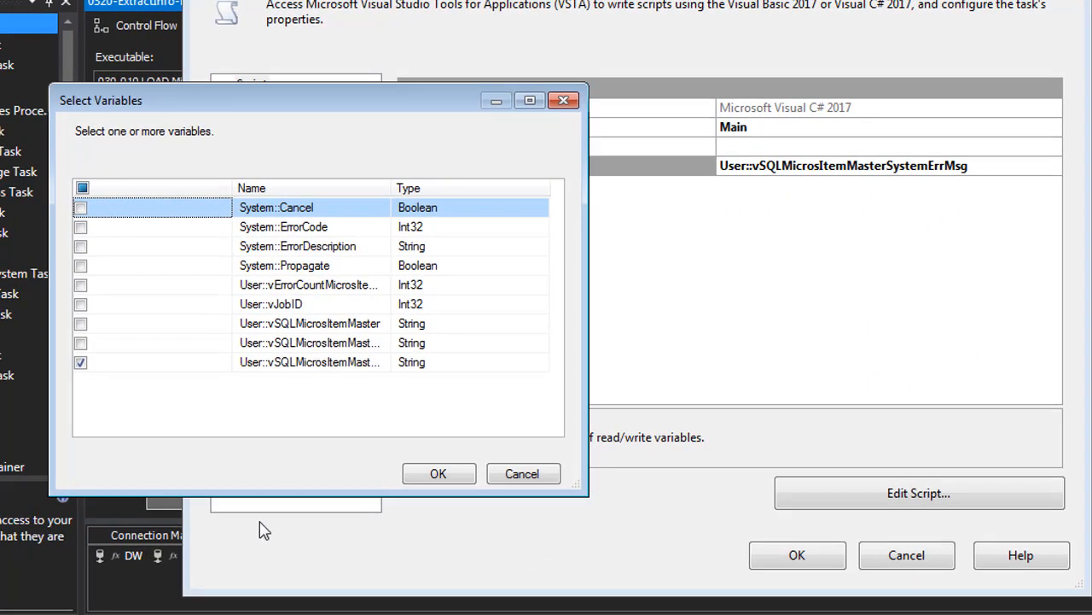
pyautogui.click(447, 536)
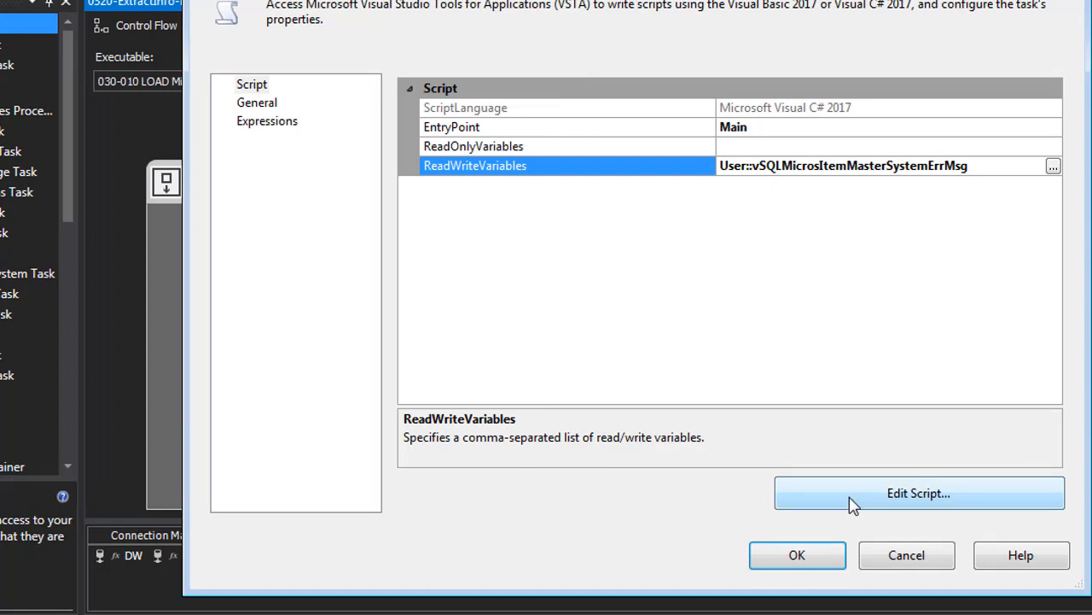
pyautogui.click(879, 502)
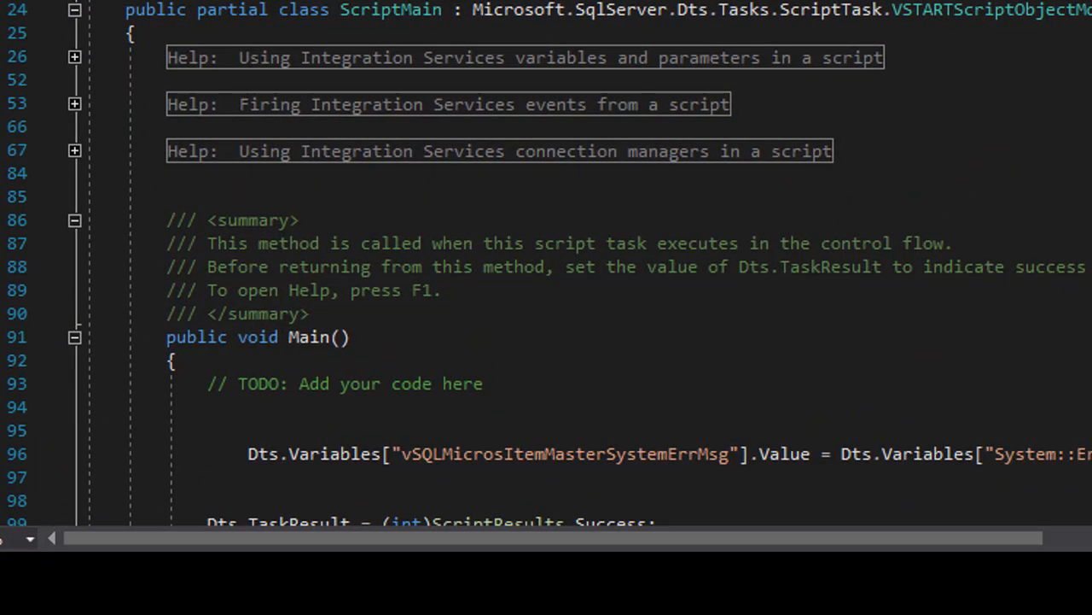
pyautogui.click(587, 477)
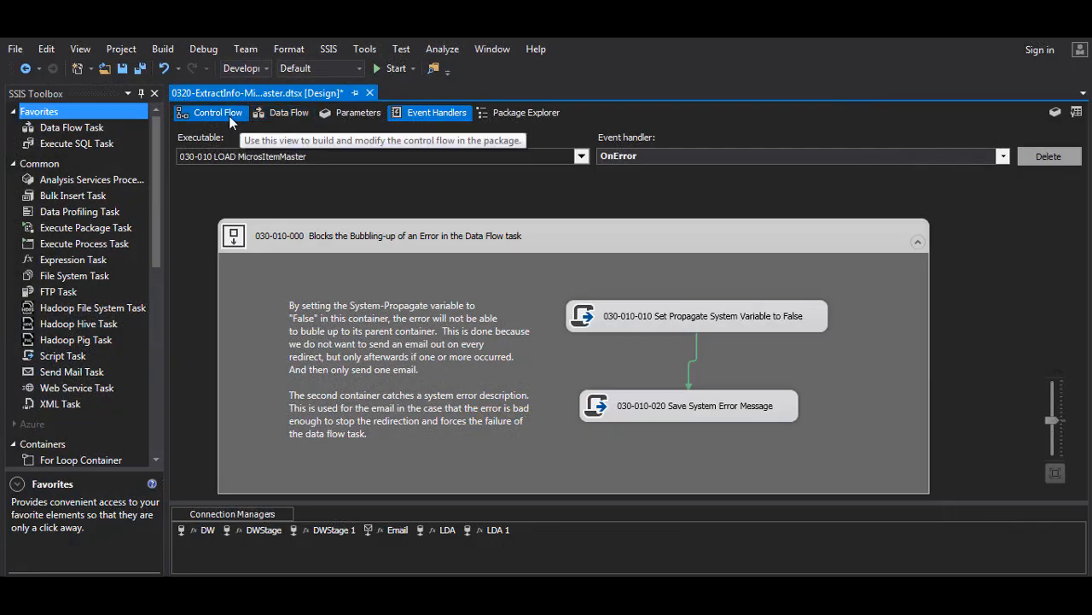
# Step: Return to the 030-010 LOAD MicrosItemMaster data flow and review its source and destination error output paths
pyautogui.click(285, 118)
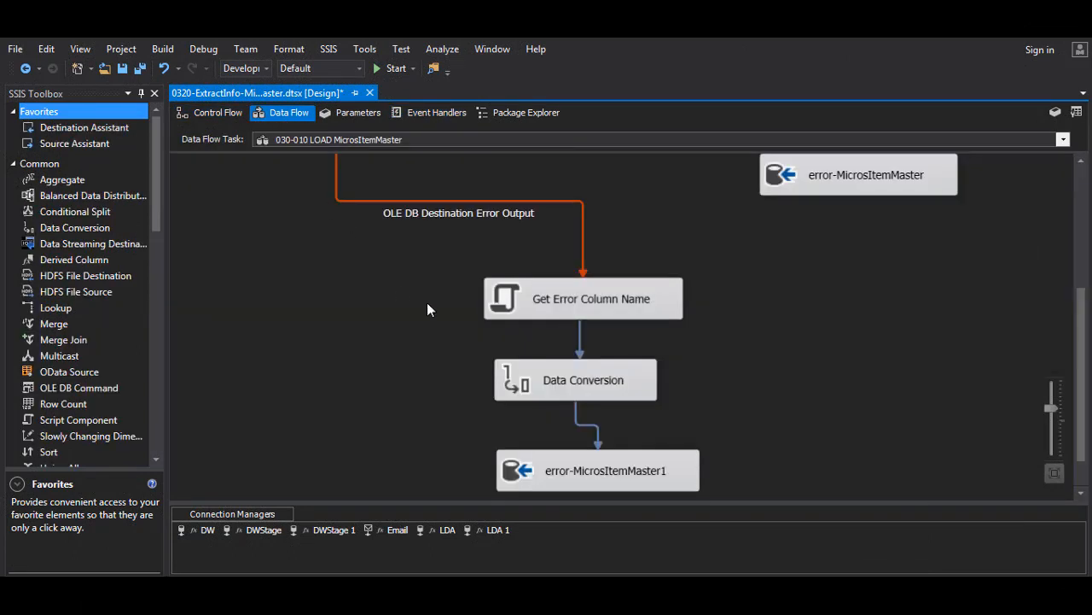
pyautogui.scroll(5, 427, 304)
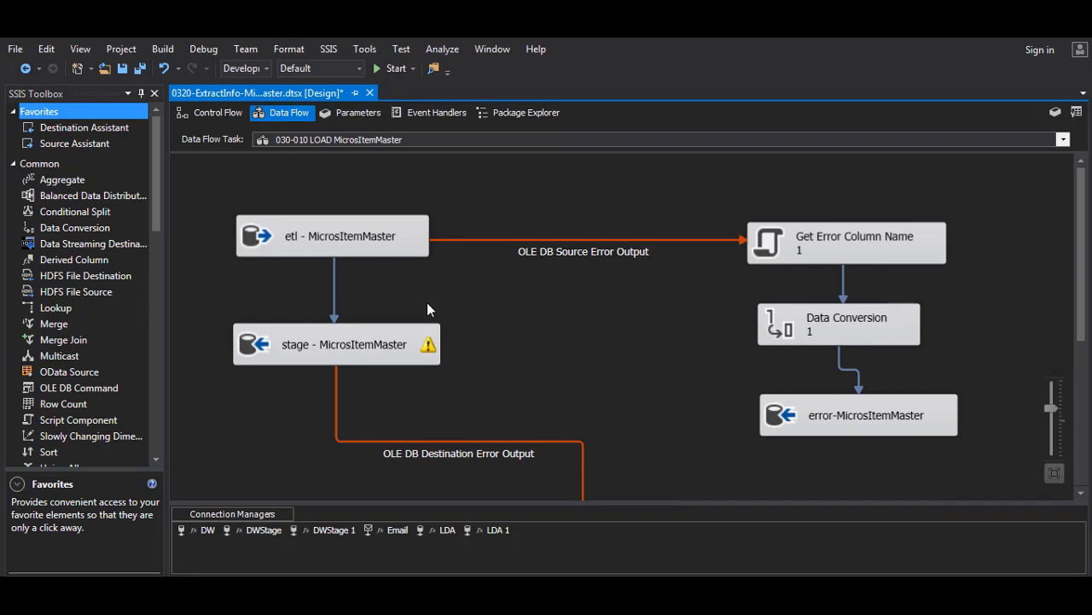
pyautogui.scroll(-6, 428, 309)
pyautogui.scroll(5, 428, 309)
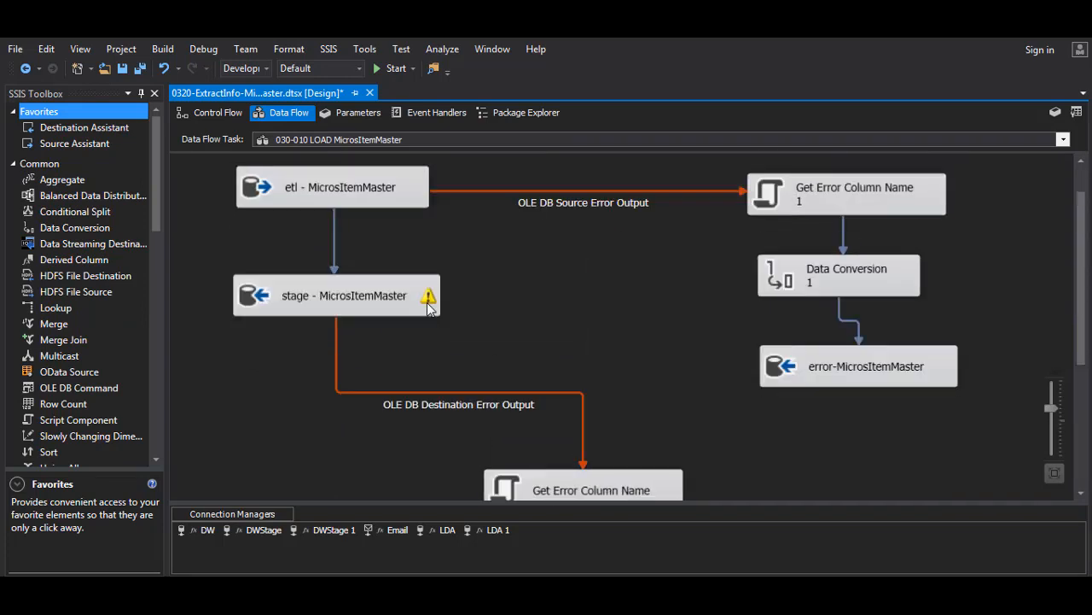
# Step: Review the failure path from 030-010 LOAD MicrosItemMaster in the control flow and reopen its data flow to examine the error outputs
pyautogui.scroll(1, 430, 309)
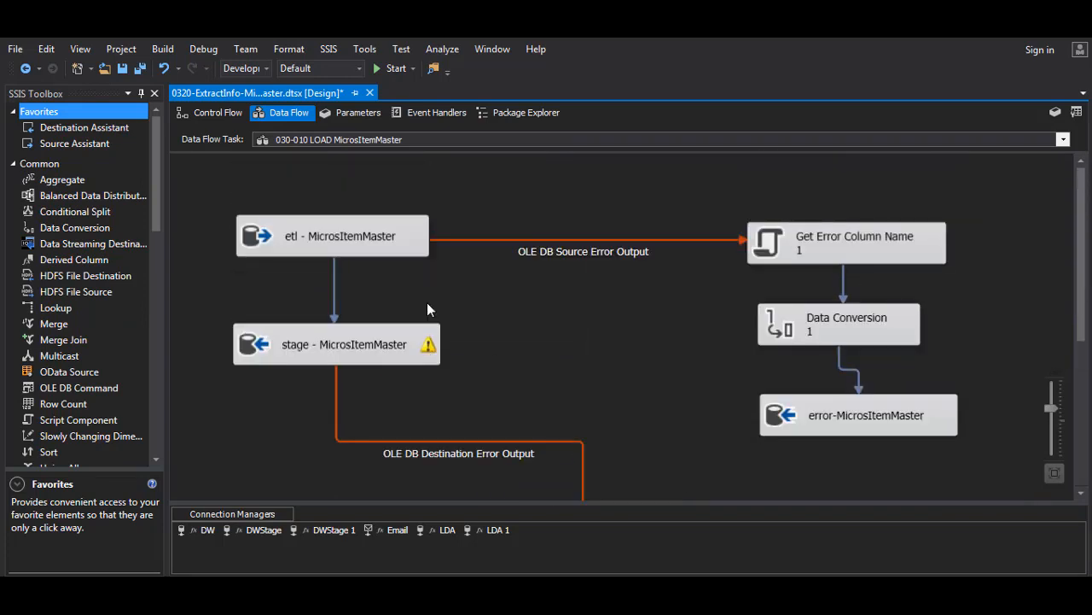
pyautogui.click(196, 114)
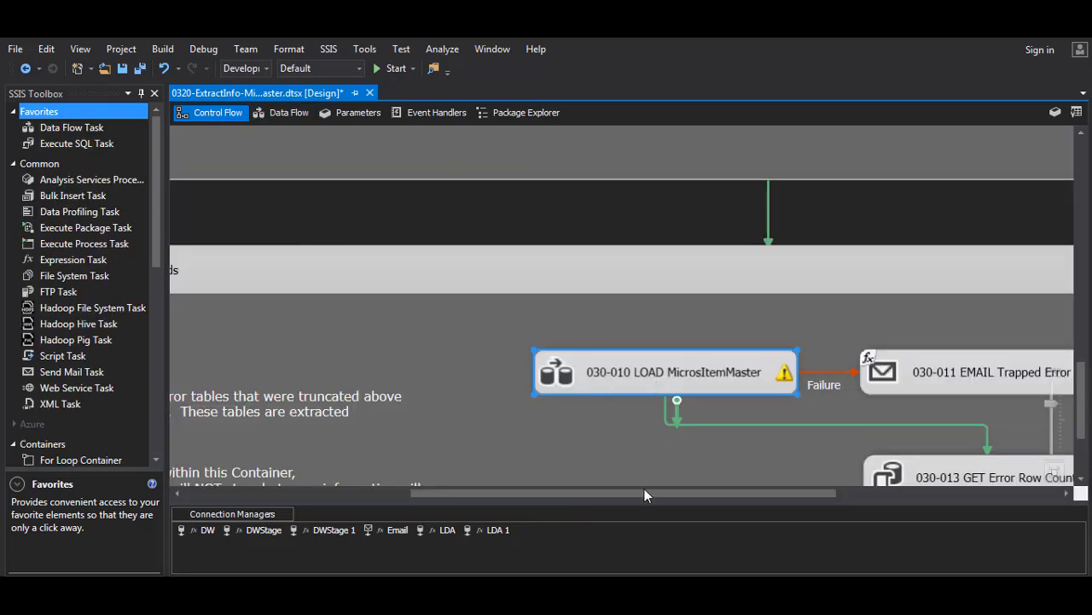
pyautogui.moveTo(644, 493); pyautogui.dragTo(770, 519)
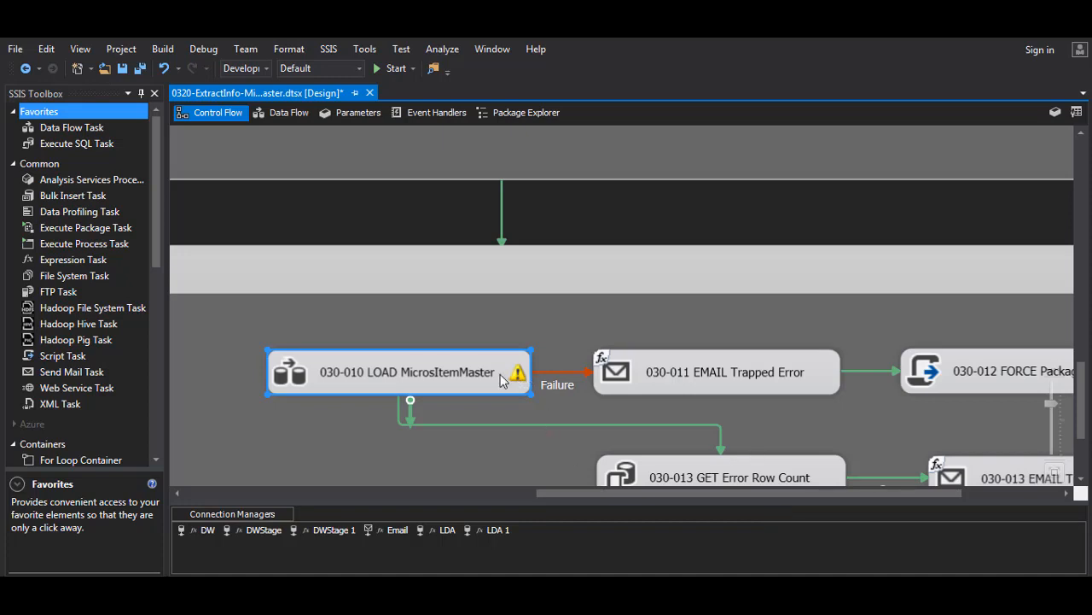
pyautogui.moveTo(485, 374)
pyautogui.doubleClick(445, 378)
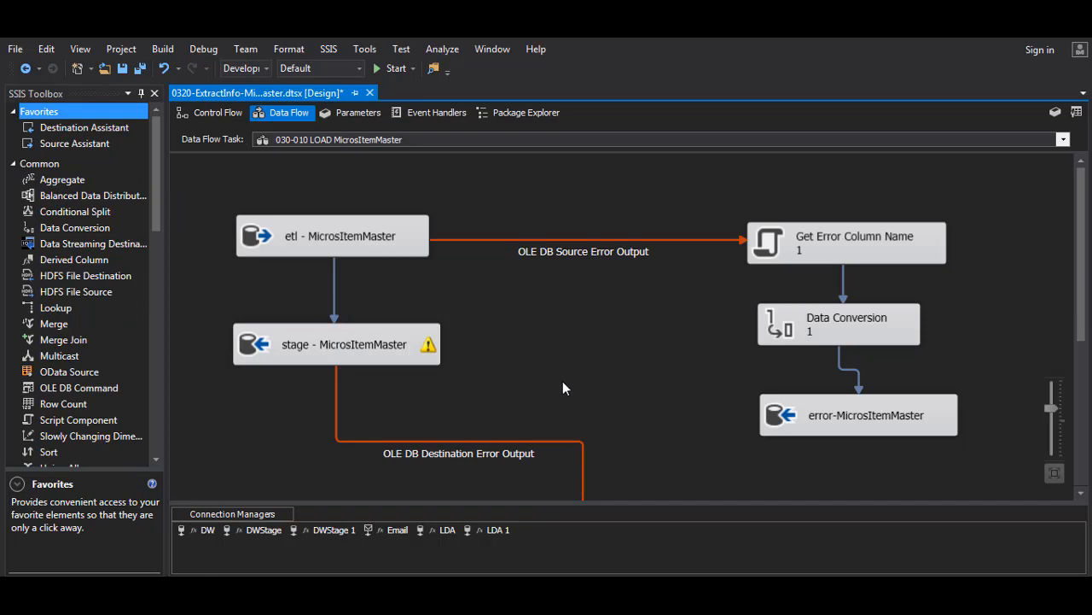
pyautogui.scroll(-2, 563, 381)
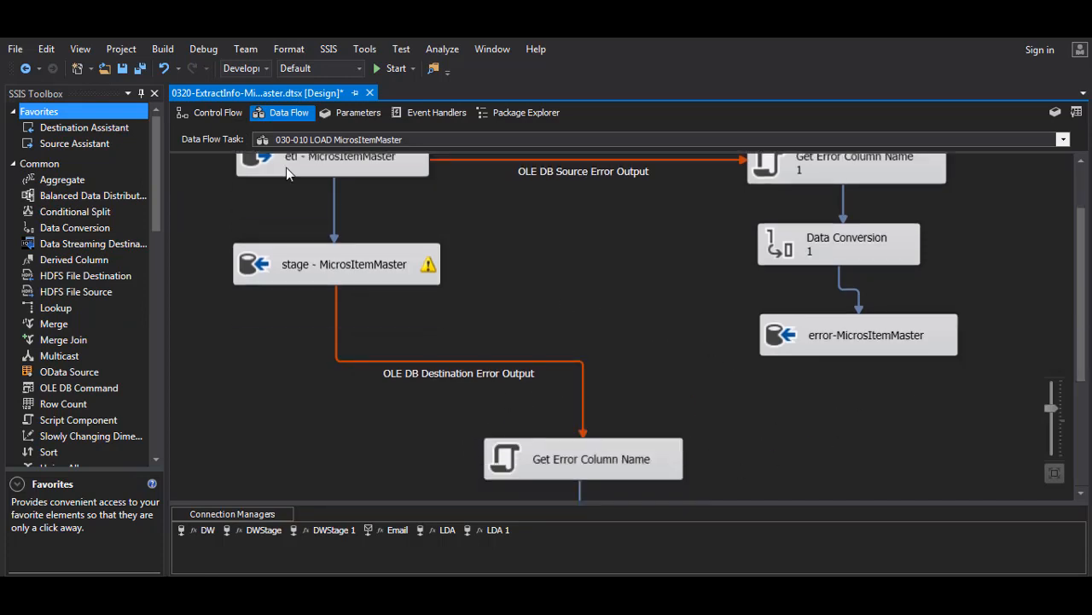
# Step: Return to the control flow and inspect the full SQLStatement query of 030-013 GET Error Row Count without changing it
pyautogui.click(221, 117)
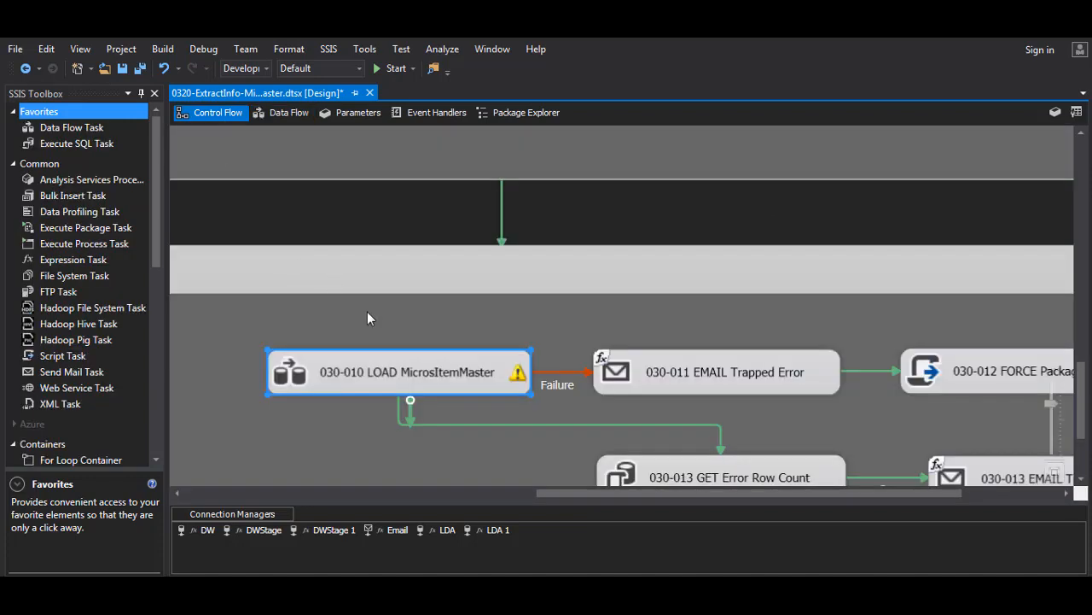
pyautogui.scroll(-2, 396, 433)
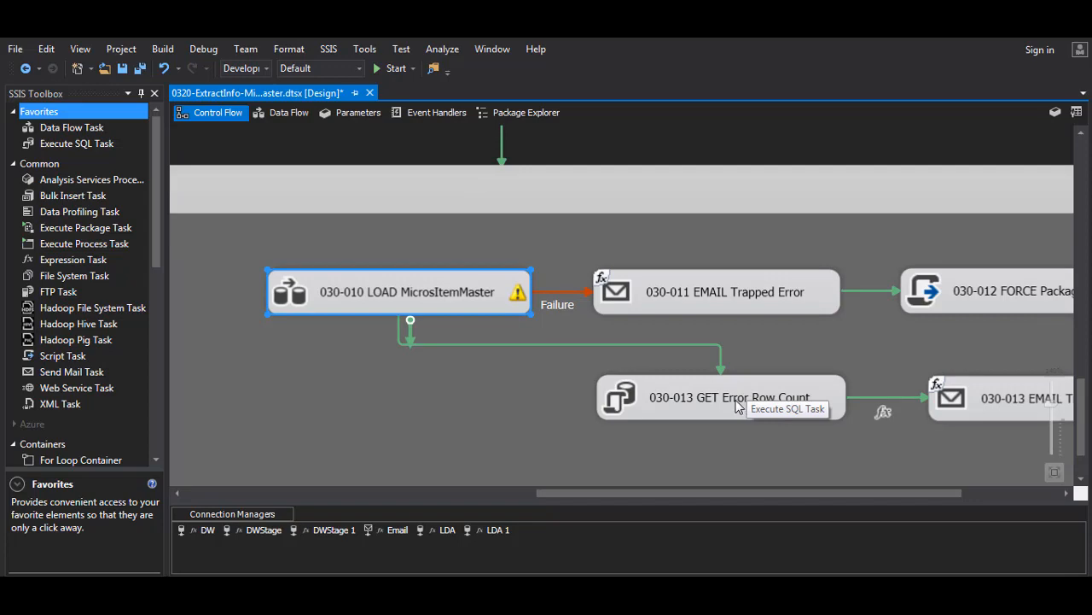
pyautogui.doubleClick(739, 403)
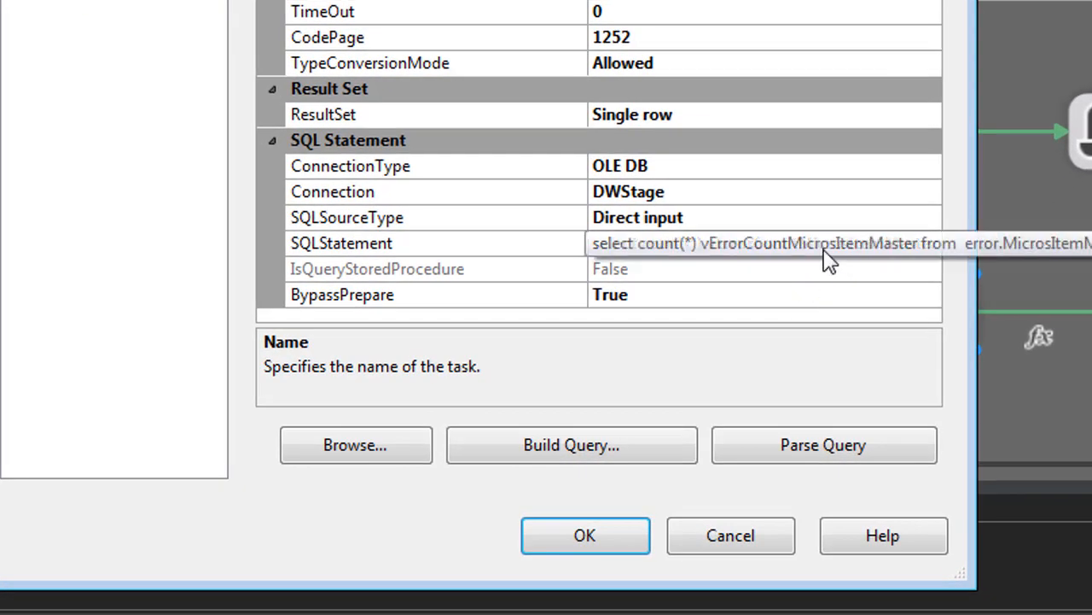
pyautogui.click(794, 302)
pyautogui.click(931, 245)
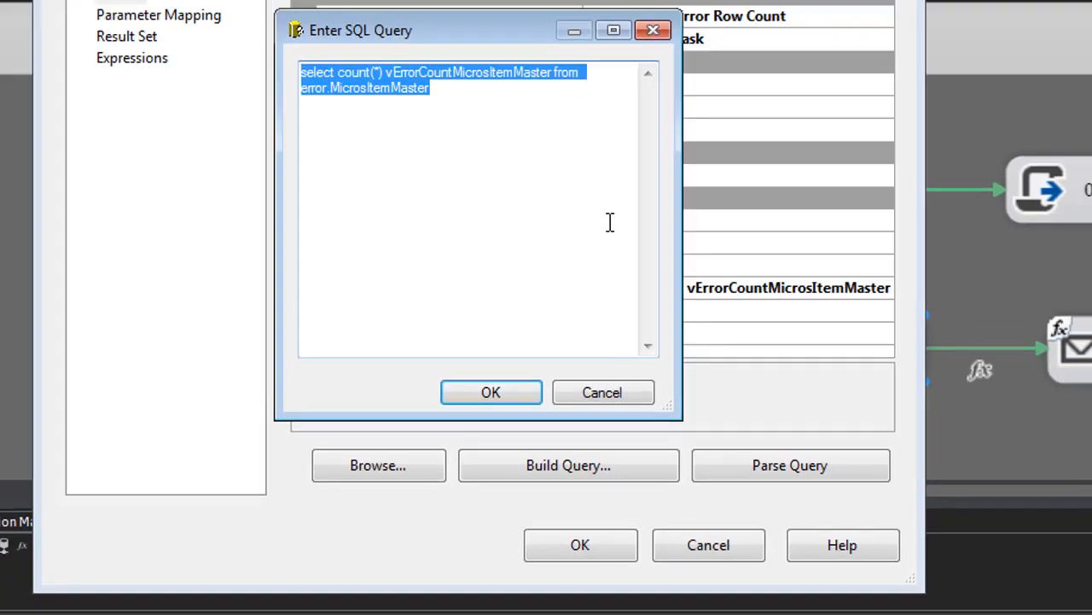
pyautogui.click(546, 174)
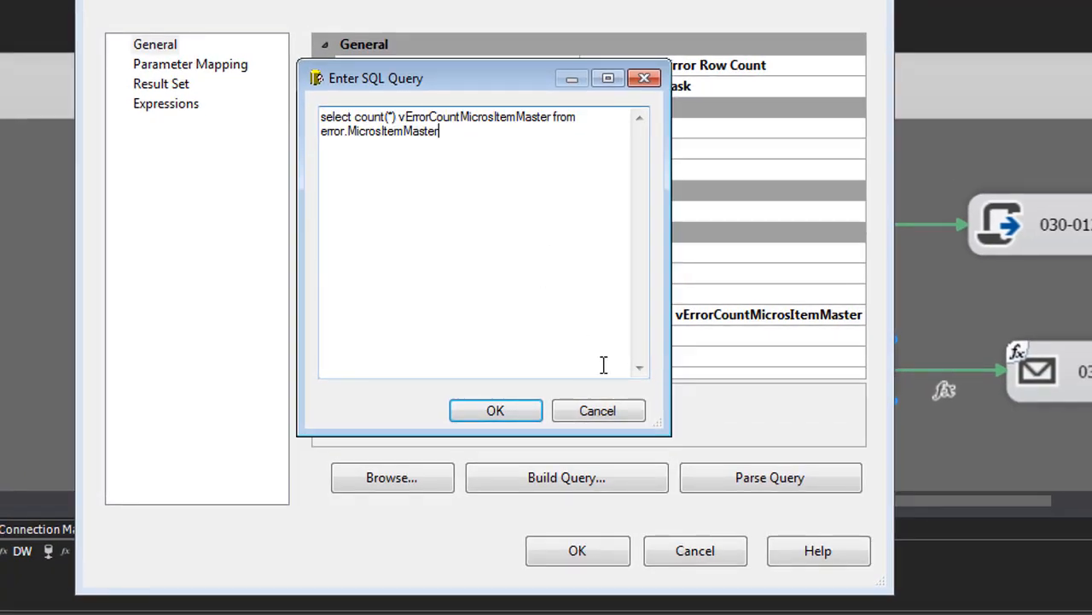
pyautogui.click(598, 412)
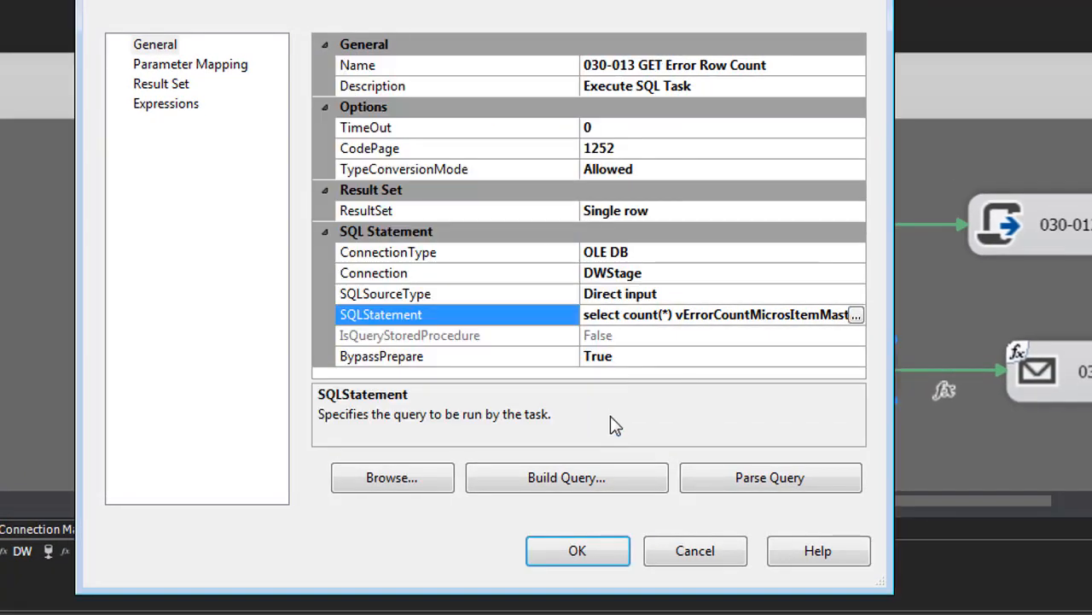
pyautogui.click(690, 551)
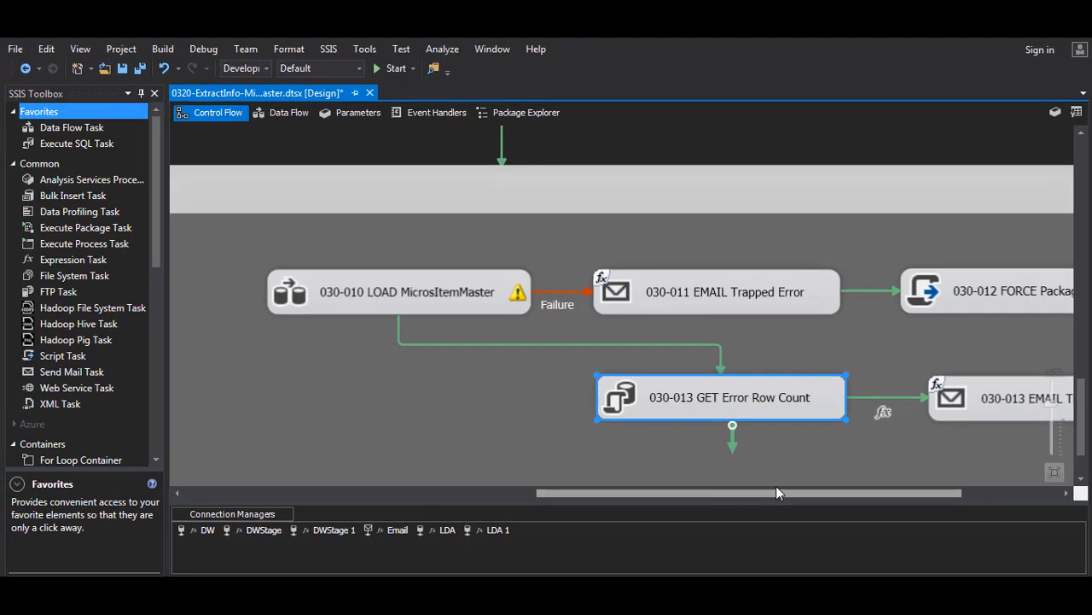
# Step: Reopen 030-013 GET Error Row Count, check its result set mapping with the variable name column widened, and close the editor
pyautogui.doubleClick(808, 400)
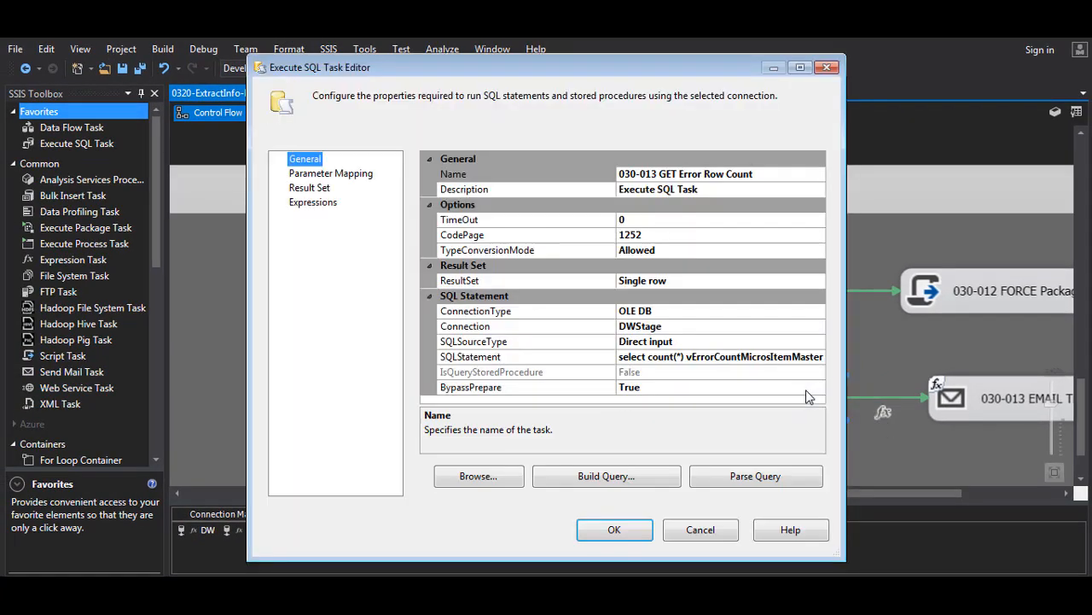
pyautogui.click(753, 356)
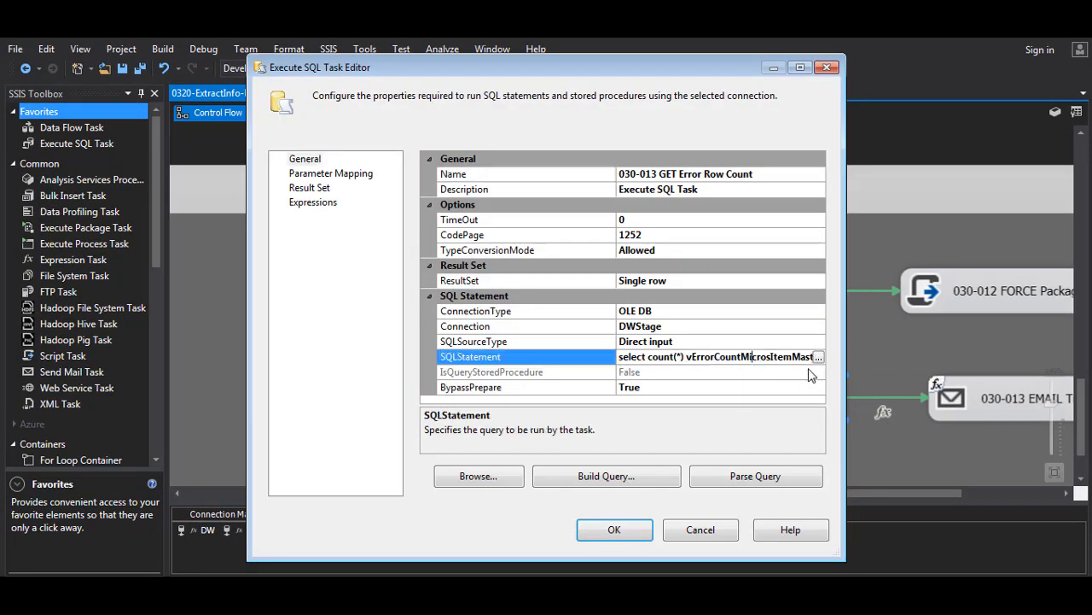
pyautogui.click(322, 191)
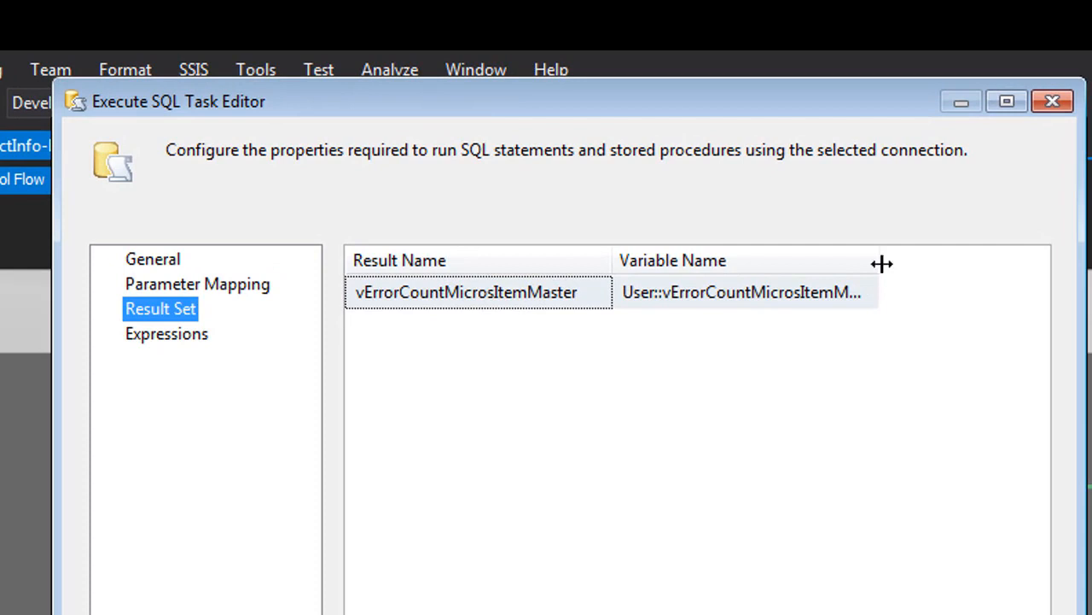
pyautogui.moveTo(882, 264); pyautogui.dragTo(1018, 280)
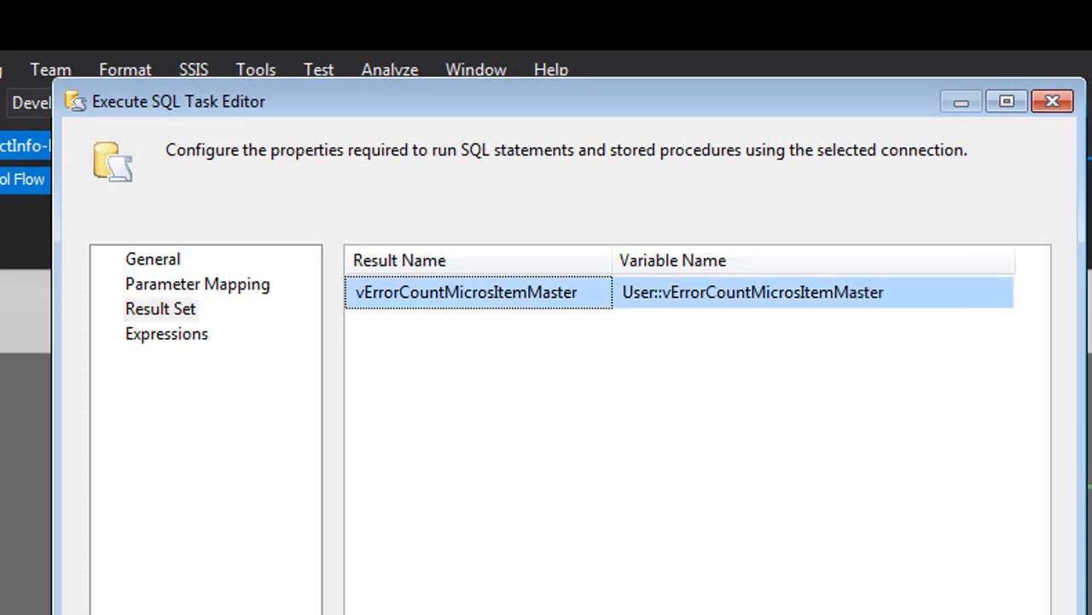
pyautogui.press('Escape')
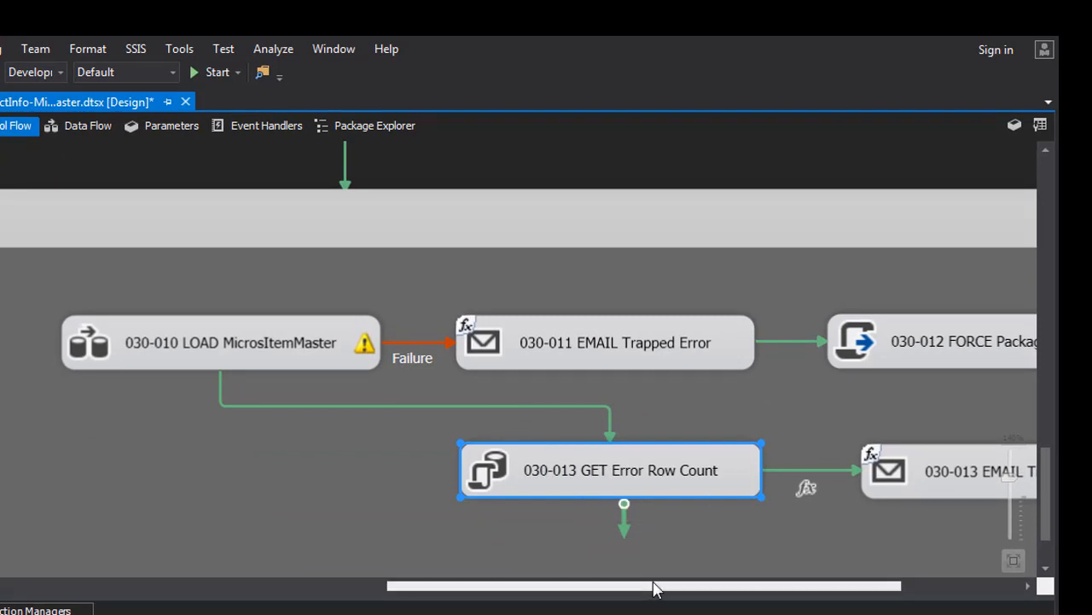
# Step: Inspect the precedence constraint expression between 030-013 GET Error Row Count and 030-013 EMAIL Trapped Error without changing it
pyautogui.moveTo(654, 588); pyautogui.dragTo(765, 609)
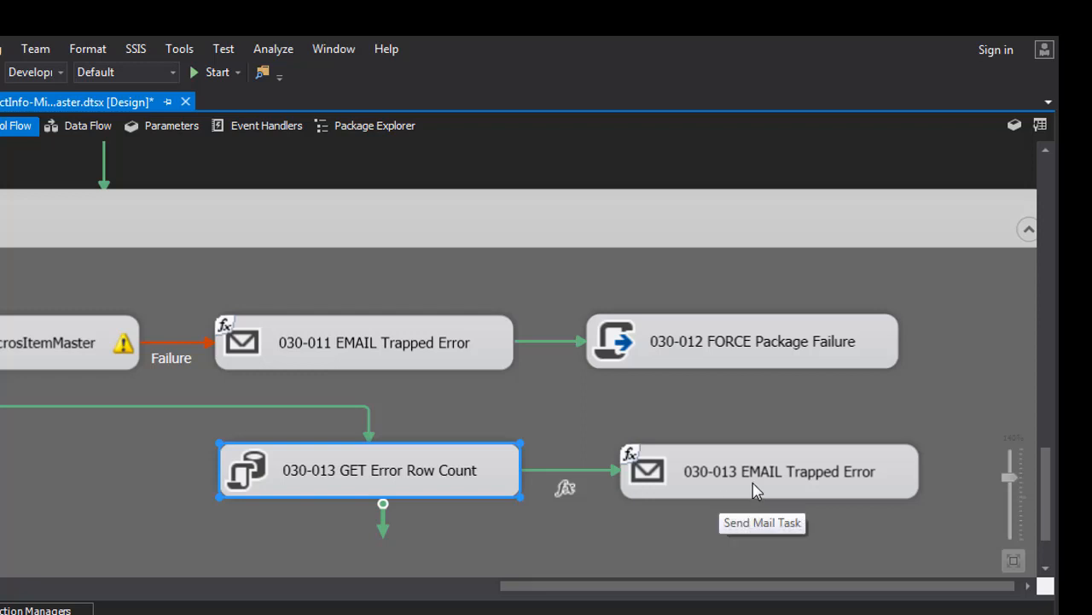
pyautogui.doubleClick(585, 468)
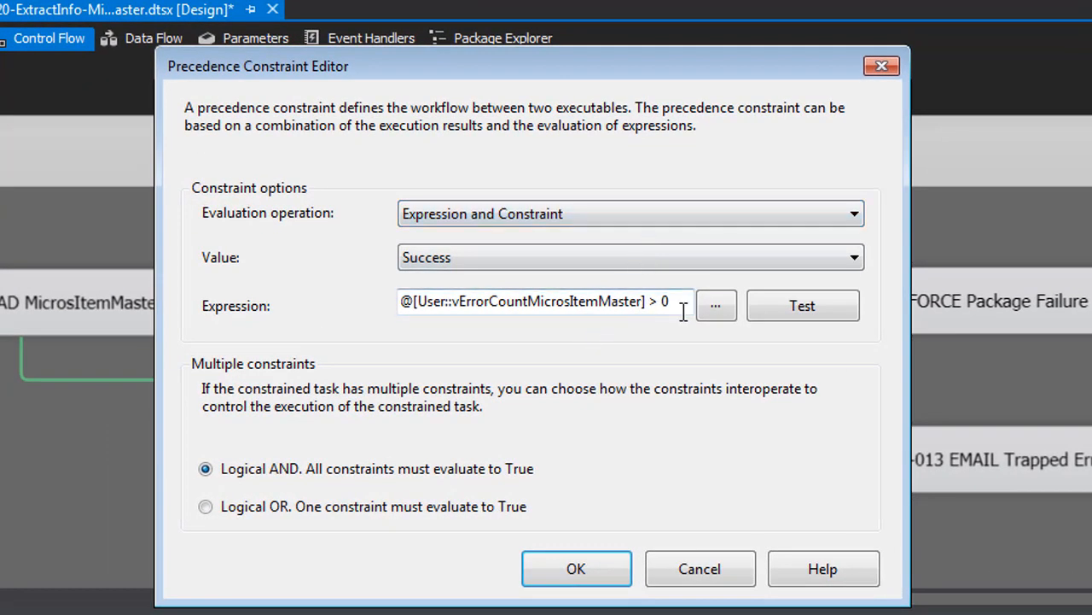
pyautogui.click(700, 576)
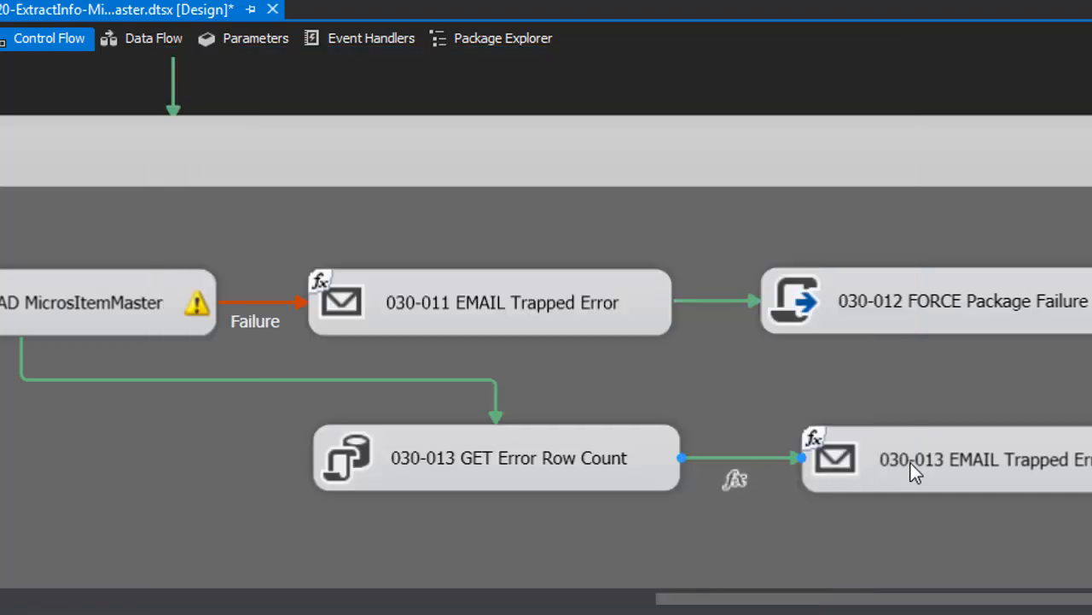